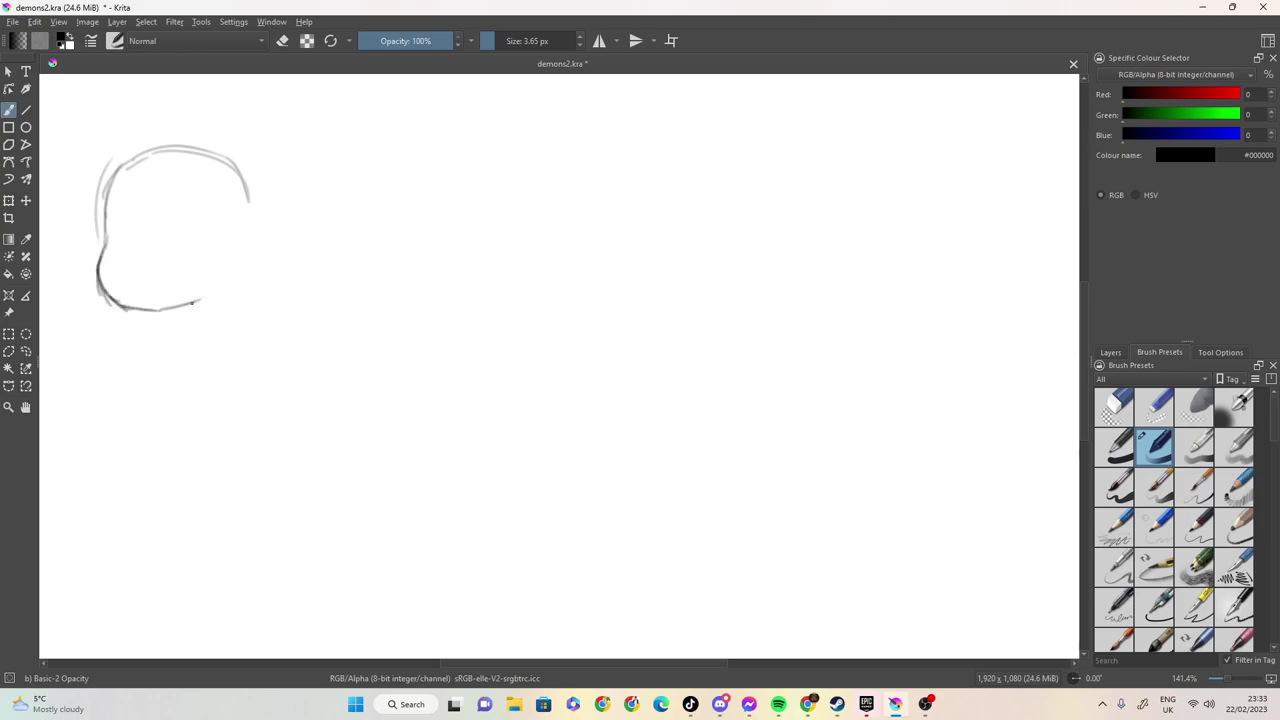
Draw a mouth with jagged teeth and eyes shaped like a "2" and an "X" on the head
{"action": "mouse_move", "coordinate": [131, 271]}
{"action": "left_mouse_down"}
{"action": "mouse_move", "coordinate": [185, 261]}
{"action": "mouse_move", "coordinate": [133, 295]}
{"action": "mouse_move", "coordinate": [180, 289]}
{"action": "mouse_move", "coordinate": [200, 284]}
{"action": "mouse_move", "coordinate": [203, 258]}
{"action": "left_mouse_up"}
{"action": "mouse_move", "coordinate": [203, 258]}
{"action": "left_mouse_down"}
{"action": "mouse_move", "coordinate": [200, 284]}
{"action": "mouse_move", "coordinate": [148, 282]}
{"action": "mouse_move", "coordinate": [201, 265]}
{"action": "mouse_move", "coordinate": [176, 286]}
{"action": "mouse_move", "coordinate": [170, 272]}
{"action": "mouse_move", "coordinate": [164, 288]}
{"action": "mouse_move", "coordinate": [144, 290]}
{"action": "mouse_move", "coordinate": [136, 274]}
{"action": "mouse_move", "coordinate": [134, 292]}
{"action": "left_mouse_up"}
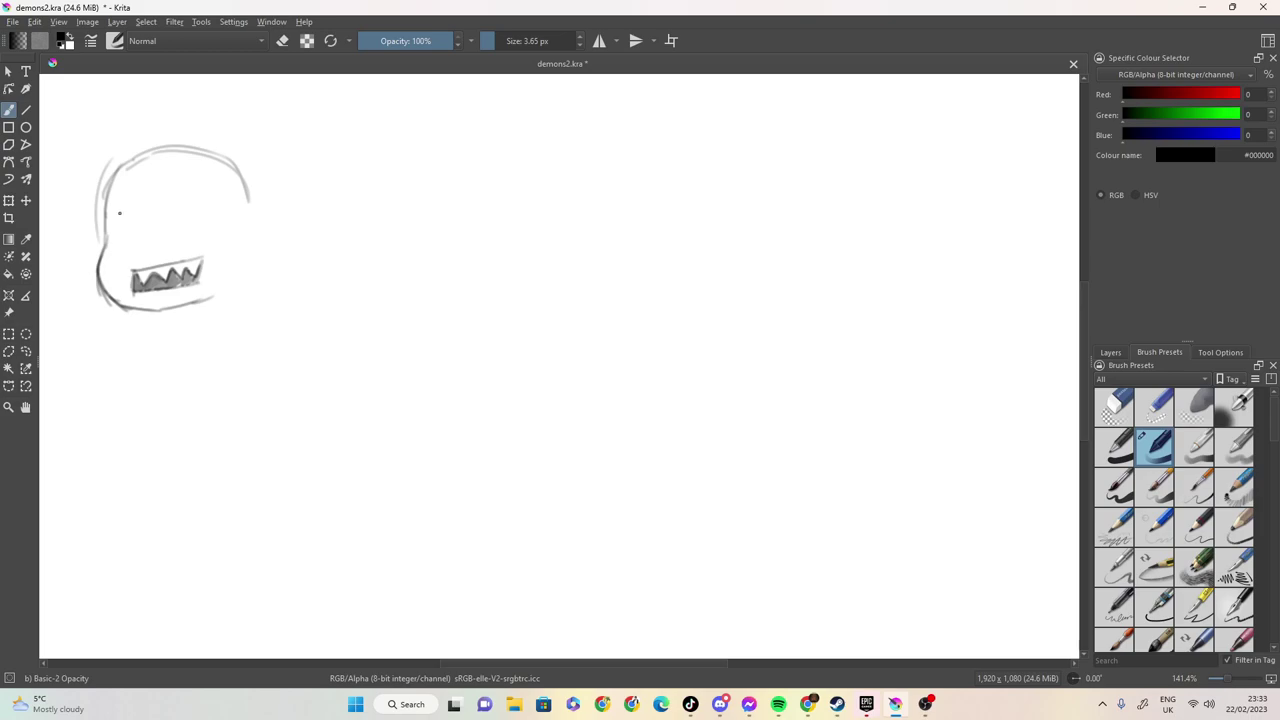
{"action": "mouse_move", "coordinate": [118, 207]}
{"action": "left_mouse_down"}
{"action": "mouse_move", "coordinate": [138, 220]}
{"action": "mouse_move", "coordinate": [122, 240]}
{"action": "mouse_move", "coordinate": [156, 237]}
{"action": "left_mouse_up"}
{"action": "mouse_move", "coordinate": [206, 196]}
{"action": "left_mouse_down"}
{"action": "mouse_move", "coordinate": [180, 228]}
{"action": "mouse_move", "coordinate": [207, 226]}
{"action": "left_mouse_up"}
Sketch hair strands down both sides of the face and spiky tufts over the top of the head
{"action": "left_click_drag", "start_coordinate": [265, 166], "coordinate": [281, 242]}
{"action": "mouse_move", "coordinate": [224, 188]}
{"action": "left_mouse_down"}
{"action": "mouse_move", "coordinate": [238, 283]}
{"action": "mouse_move", "coordinate": [253, 284]}
{"action": "mouse_move", "coordinate": [281, 215]}
{"action": "left_mouse_up"}
{"action": "mouse_move", "coordinate": [93, 179]}
{"action": "left_mouse_down"}
{"action": "mouse_move", "coordinate": [82, 264]}
{"action": "mouse_move", "coordinate": [112, 302]}
{"action": "left_mouse_up"}
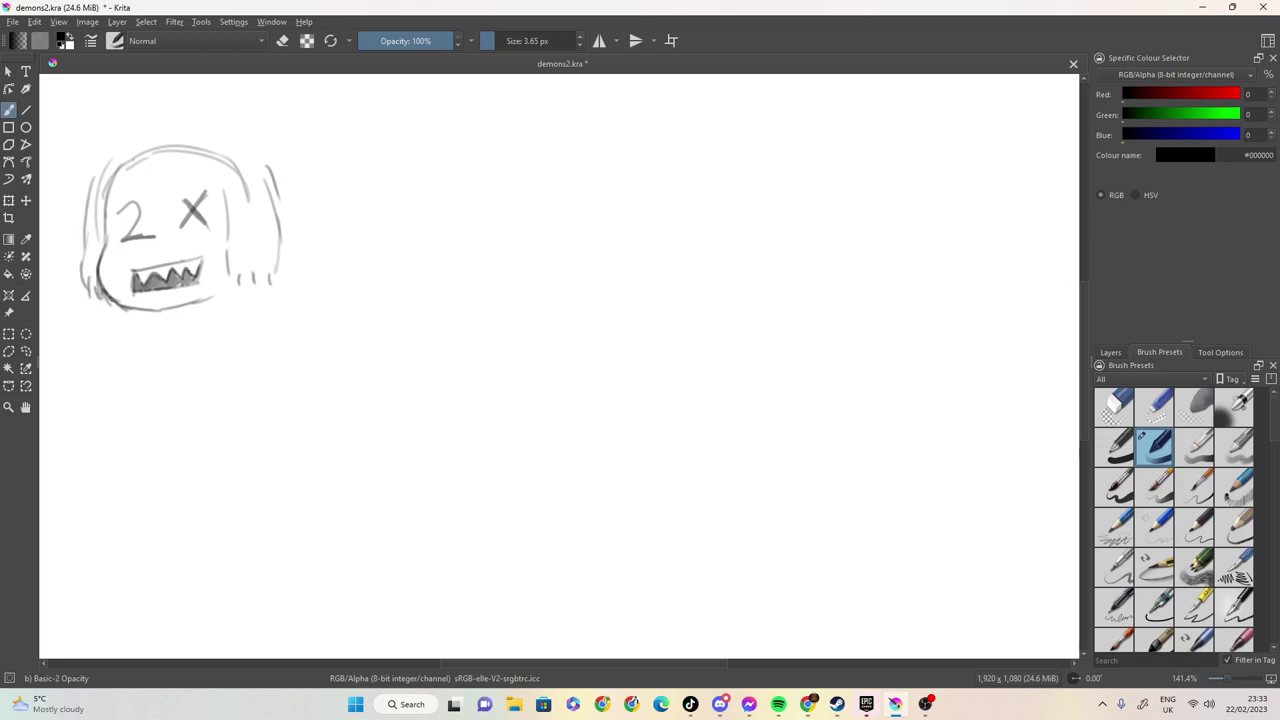
{"action": "mouse_move", "coordinate": [95, 178]}
{"action": "left_mouse_down"}
{"action": "mouse_move", "coordinate": [120, 150]}
{"action": "mouse_move", "coordinate": [168, 132]}
{"action": "mouse_move", "coordinate": [143, 122]}
{"action": "mouse_move", "coordinate": [144, 136]}
{"action": "left_mouse_up"}
{"action": "left_click_drag", "start_coordinate": [144, 136], "coordinate": [124, 151]}
{"action": "mouse_move", "coordinate": [208, 126]}
{"action": "left_mouse_down"}
{"action": "mouse_move", "coordinate": [268, 129]}
{"action": "mouse_move", "coordinate": [250, 162]}
{"action": "mouse_move", "coordinate": [230, 167]}
{"action": "mouse_move", "coordinate": [252, 186]}
{"action": "mouse_move", "coordinate": [276, 204]}
{"action": "left_mouse_up"}
Draw two curved, ridged horns on the head and darken the "2" and "X" eyes
{"action": "mouse_move", "coordinate": [112, 165]}
{"action": "left_mouse_down"}
{"action": "mouse_move", "coordinate": [53, 122]}
{"action": "mouse_move", "coordinate": [79, 175]}
{"action": "mouse_move", "coordinate": [112, 195]}
{"action": "left_mouse_up"}
{"action": "mouse_move", "coordinate": [200, 156]}
{"action": "left_mouse_down"}
{"action": "mouse_move", "coordinate": [178, 93]}
{"action": "mouse_move", "coordinate": [170, 150]}
{"action": "mouse_move", "coordinate": [201, 172]}
{"action": "mouse_move", "coordinate": [212, 160]}
{"action": "mouse_move", "coordinate": [181, 162]}
{"action": "mouse_move", "coordinate": [174, 98]}
{"action": "left_mouse_up"}
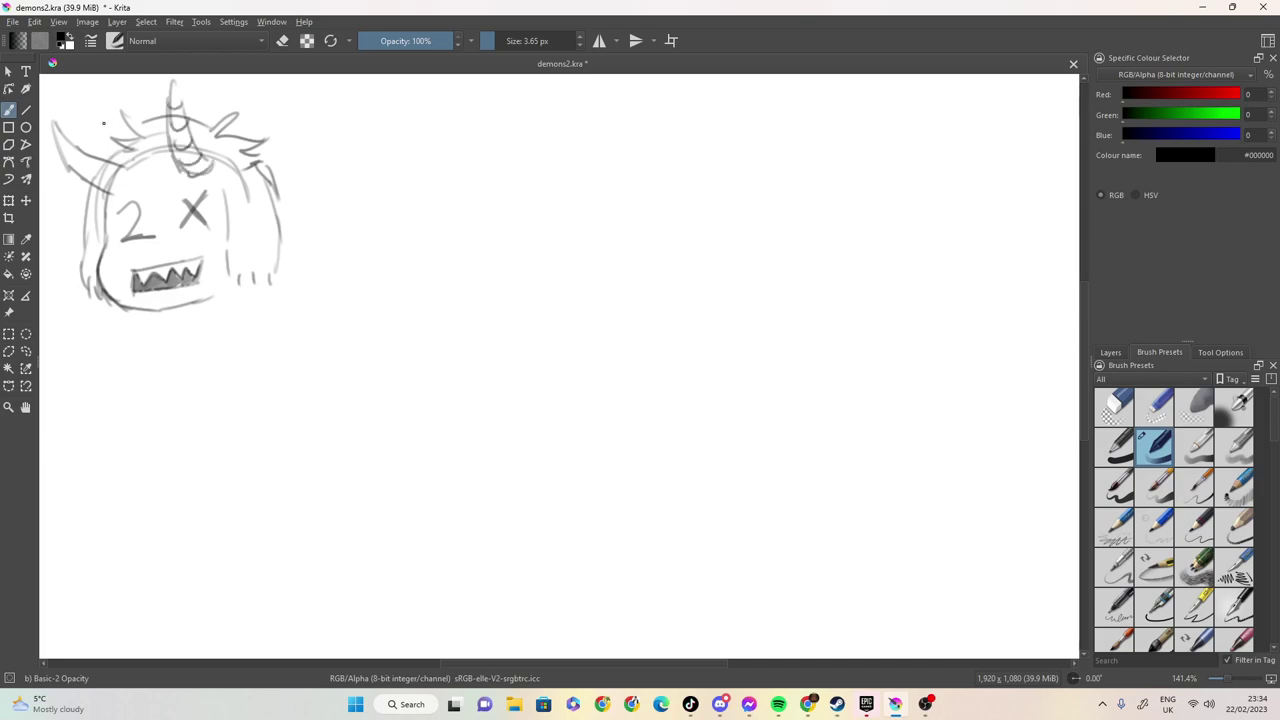
{"action": "left_click_drag", "start_coordinate": [72, 158], "coordinate": [117, 197]}
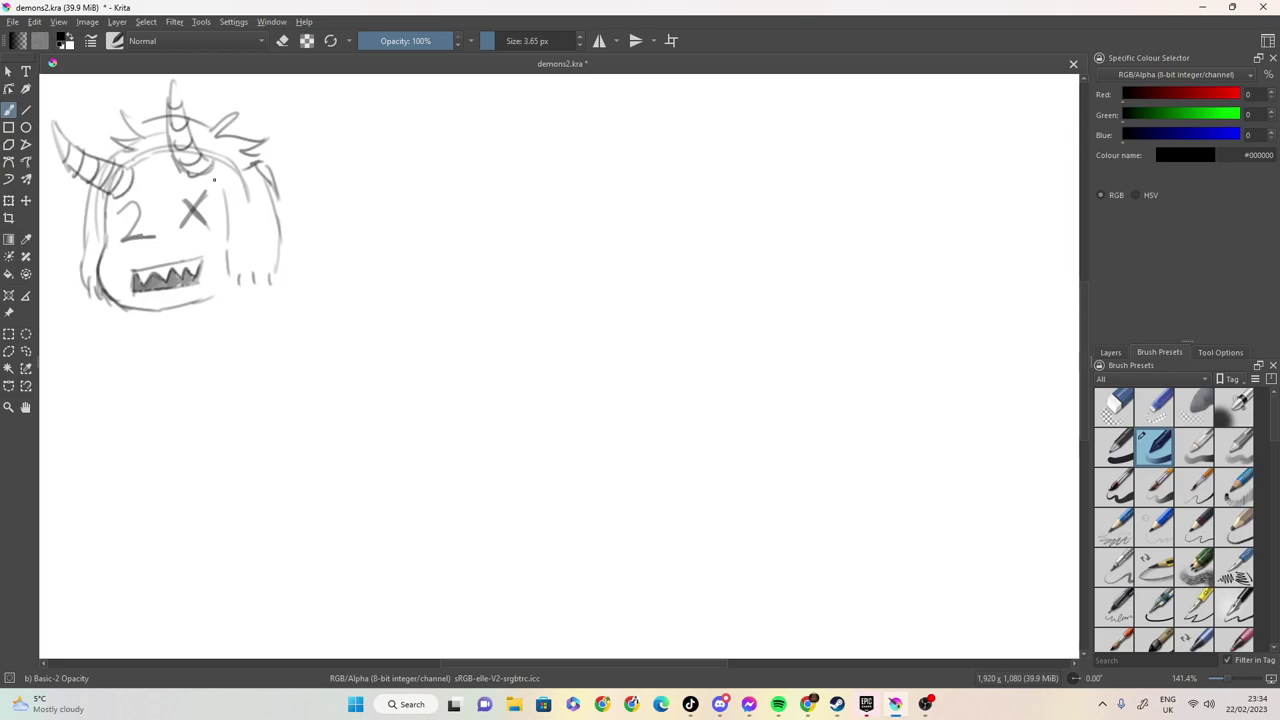
{"action": "mouse_move", "coordinate": [116, 206]}
{"action": "left_mouse_down"}
{"action": "mouse_move", "coordinate": [147, 200]}
{"action": "mouse_move", "coordinate": [129, 221]}
{"action": "left_mouse_up"}
{"action": "mouse_move", "coordinate": [117, 208]}
{"action": "left_mouse_down"}
{"action": "mouse_move", "coordinate": [198, 204]}
{"action": "mouse_move", "coordinate": [186, 201]}
{"action": "left_mouse_up"}
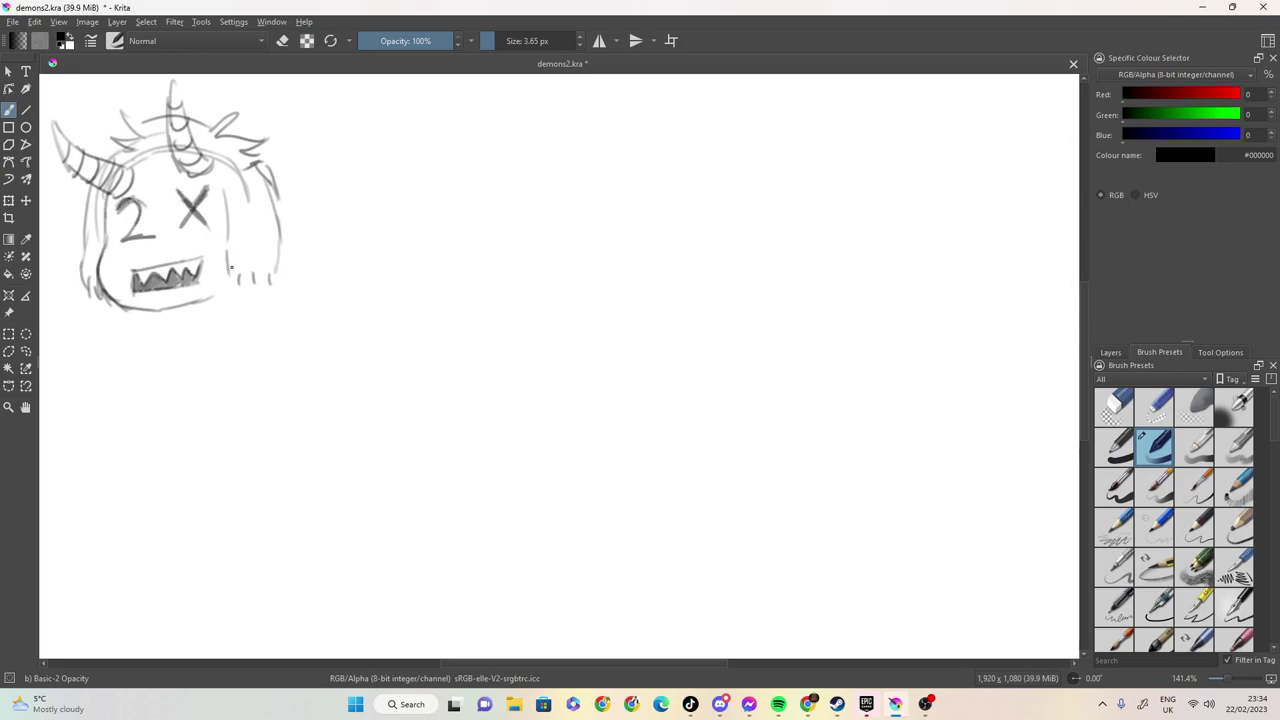
Draw the jaw edge, shaded neck, ringed collar, shoulders and collarbones with oval ends below the demon's head
{"action": "mouse_move", "coordinate": [231, 269]}
{"action": "left_mouse_down"}
{"action": "mouse_move", "coordinate": [174, 330]}
{"action": "mouse_move", "coordinate": [221, 314]}
{"action": "mouse_move", "coordinate": [197, 324]}
{"action": "mouse_move", "coordinate": [200, 347]}
{"action": "mouse_move", "coordinate": [227, 337]}
{"action": "mouse_move", "coordinate": [226, 312]}
{"action": "mouse_move", "coordinate": [183, 331]}
{"action": "mouse_move", "coordinate": [211, 326]}
{"action": "mouse_move", "coordinate": [201, 343]}
{"action": "mouse_move", "coordinate": [199, 330]}
{"action": "mouse_move", "coordinate": [234, 310]}
{"action": "mouse_move", "coordinate": [235, 331]}
{"action": "mouse_move", "coordinate": [194, 354]}
{"action": "mouse_move", "coordinate": [156, 347]}
{"action": "mouse_move", "coordinate": [80, 387]}
{"action": "left_mouse_up"}
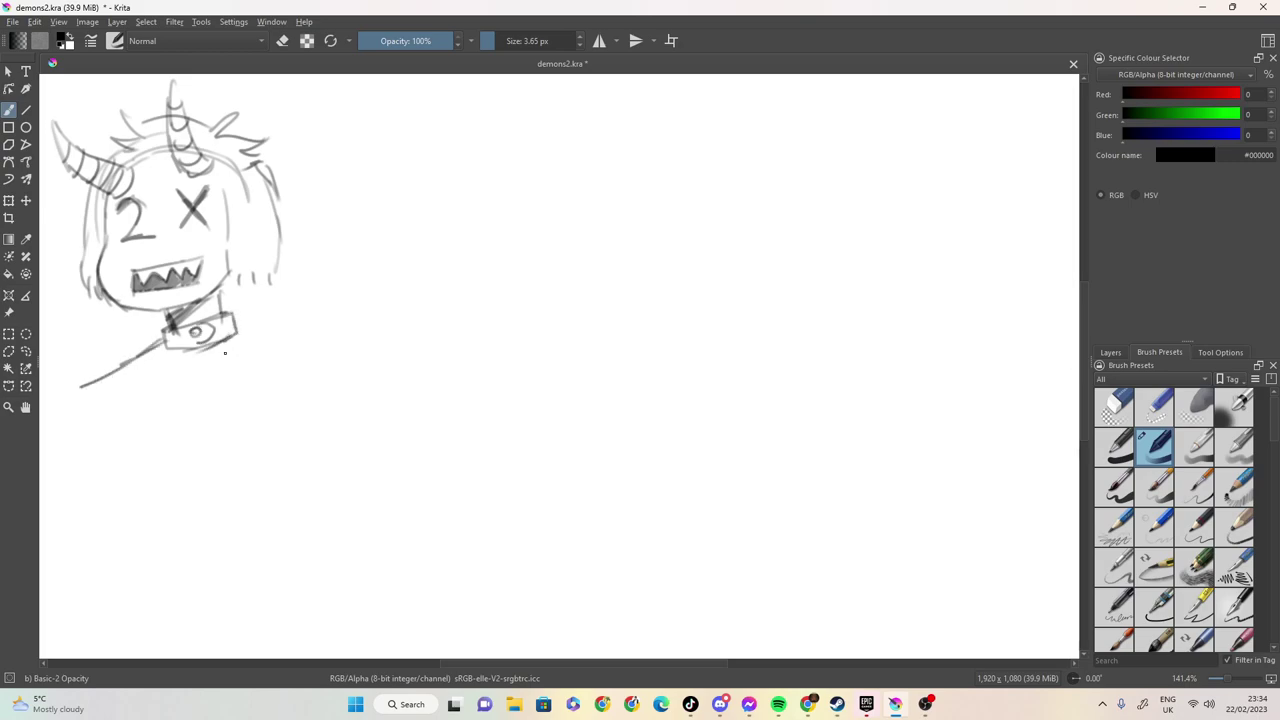
{"action": "left_click_drag", "start_coordinate": [236, 326], "coordinate": [332, 353]}
{"action": "mouse_move", "coordinate": [235, 275]}
{"action": "left_mouse_down"}
{"action": "mouse_move", "coordinate": [191, 303]}
{"action": "mouse_move", "coordinate": [184, 324]}
{"action": "mouse_move", "coordinate": [162, 321]}
{"action": "left_mouse_up"}
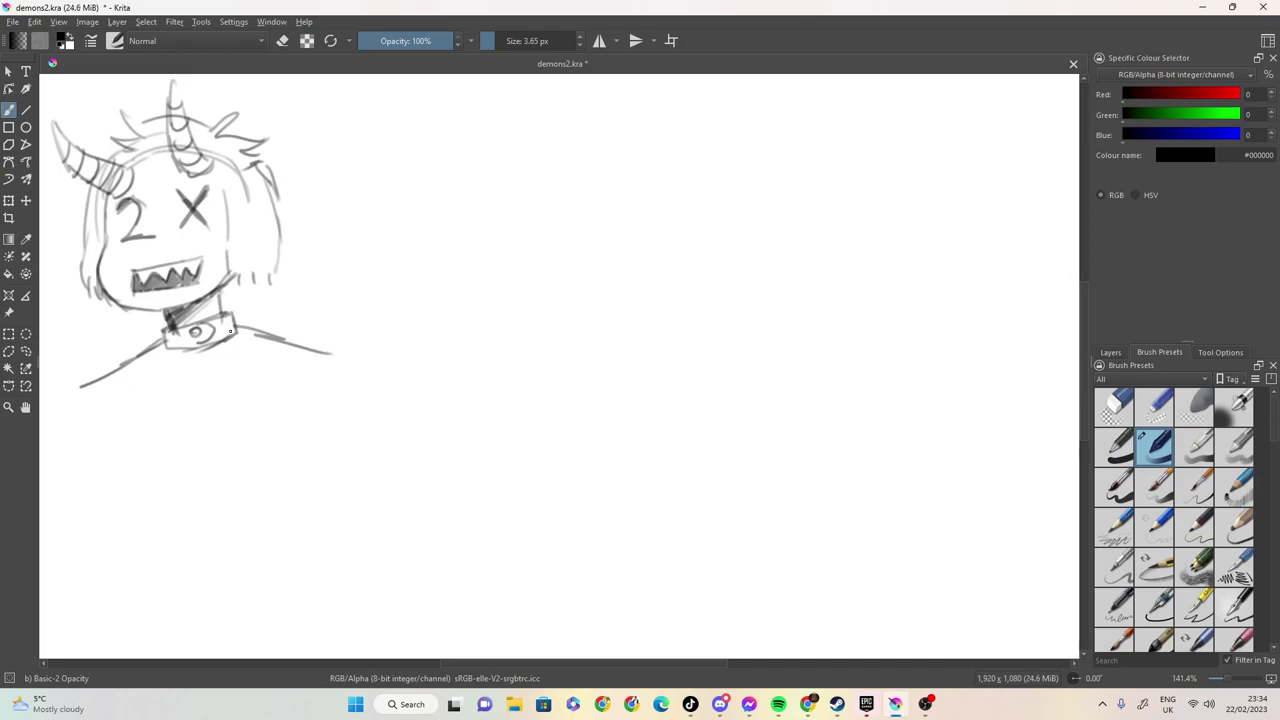
{"action": "left_click_drag", "start_coordinate": [248, 334], "coordinate": [279, 356]}
{"action": "mouse_move", "coordinate": [157, 349]}
{"action": "left_mouse_down"}
{"action": "mouse_move", "coordinate": [122, 378]}
{"action": "mouse_move", "coordinate": [160, 352]}
{"action": "left_mouse_up"}
{"action": "left_click_drag", "start_coordinate": [132, 368], "coordinate": [130, 372]}
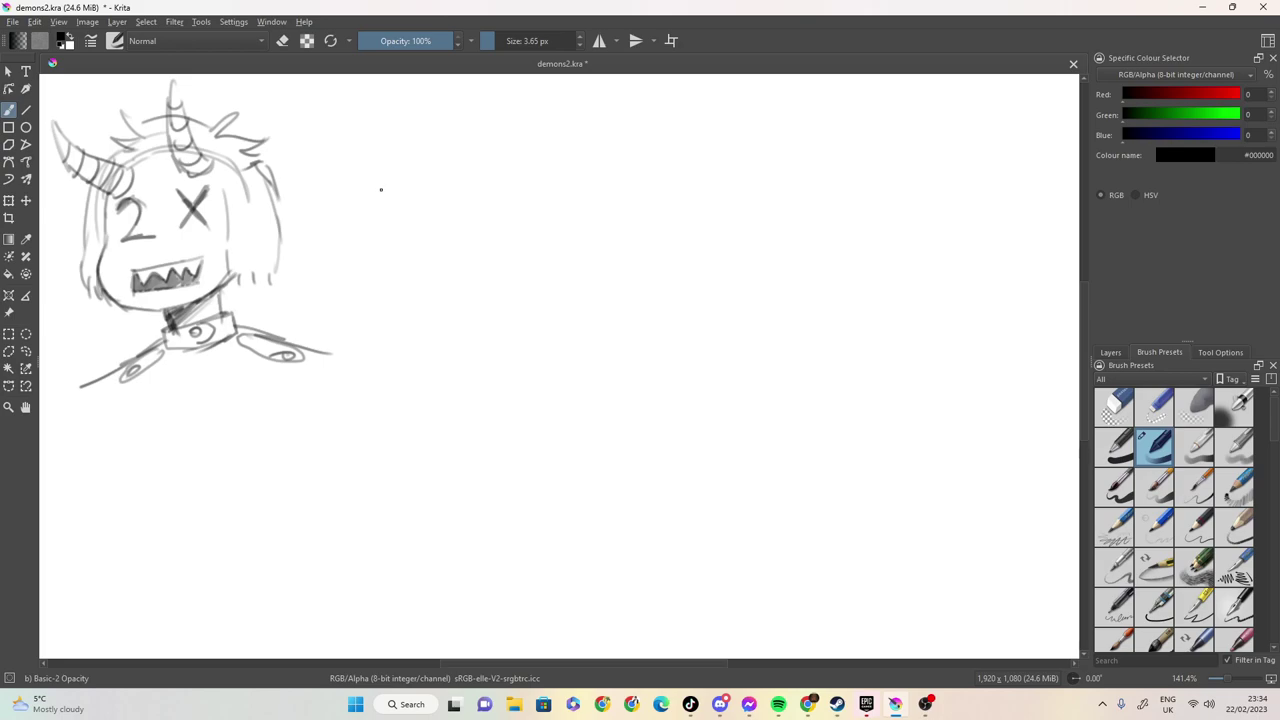
Sketch a torso beside the demon head with a narrow waist, navel, hips and a V-shaped groin line
{"action": "mouse_move", "coordinate": [478, 253]}
{"action": "left_mouse_down"}
{"action": "mouse_move", "coordinate": [487, 306]}
{"action": "mouse_move", "coordinate": [471, 286]}
{"action": "left_mouse_up"}
{"action": "left_click_drag", "start_coordinate": [576, 266], "coordinate": [567, 306]}
{"action": "left_click_drag", "start_coordinate": [554, 238], "coordinate": [570, 298]}
{"action": "mouse_move", "coordinate": [489, 311]}
{"action": "left_mouse_down"}
{"action": "mouse_move", "coordinate": [472, 376]}
{"action": "mouse_move", "coordinate": [528, 318]}
{"action": "mouse_move", "coordinate": [580, 342]}
{"action": "mouse_move", "coordinate": [635, 414]}
{"action": "left_mouse_up"}
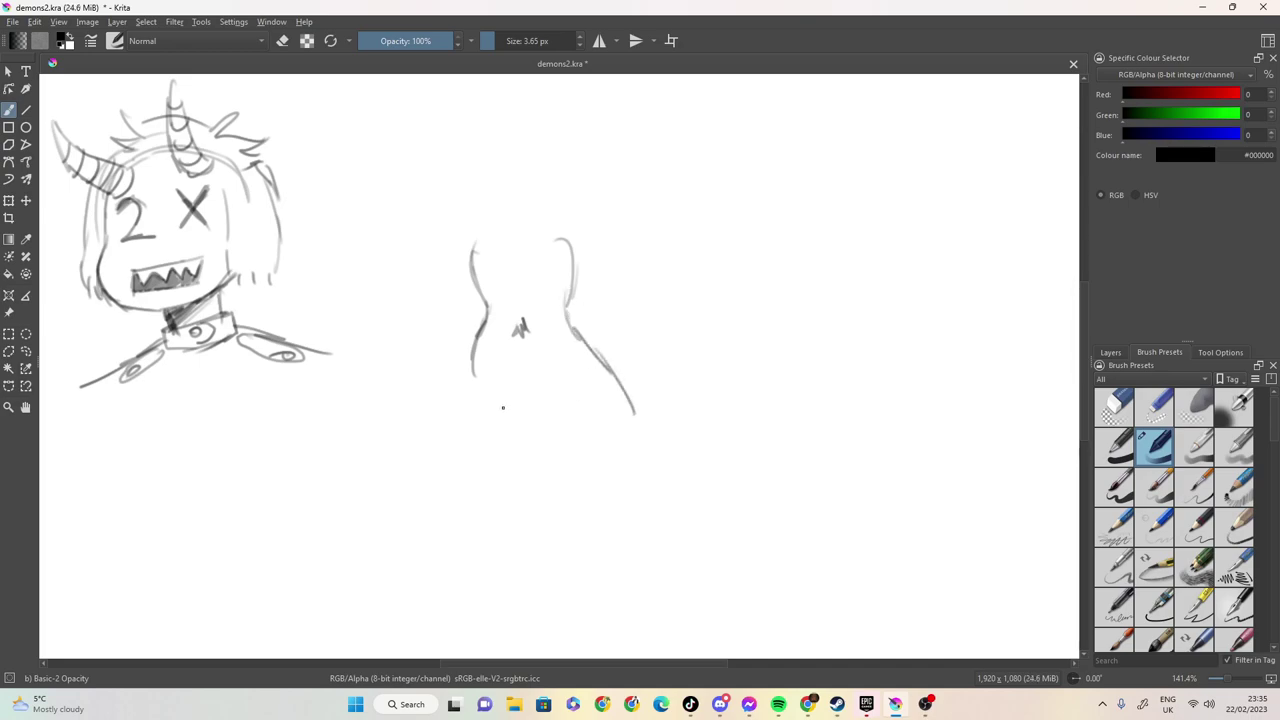
{"action": "left_click_drag", "start_coordinate": [471, 358], "coordinate": [477, 403]}
{"action": "mouse_move", "coordinate": [550, 420]}
{"action": "left_mouse_down"}
{"action": "mouse_move", "coordinate": [538, 418]}
{"action": "mouse_move", "coordinate": [586, 410]}
{"action": "mouse_move", "coordinate": [478, 396]}
{"action": "left_mouse_up"}
{"action": "mouse_move", "coordinate": [482, 397]}
{"action": "left_mouse_down"}
{"action": "mouse_move", "coordinate": [530, 411]}
{"action": "mouse_move", "coordinate": [598, 371]}
{"action": "mouse_move", "coordinate": [553, 418]}
{"action": "left_mouse_up"}
{"action": "left_click_drag", "start_coordinate": [585, 391], "coordinate": [553, 415]}
Sketch both thighs below the torso and add an underwear waistband across the hips
{"action": "left_click_drag", "start_coordinate": [474, 398], "coordinate": [497, 506]}
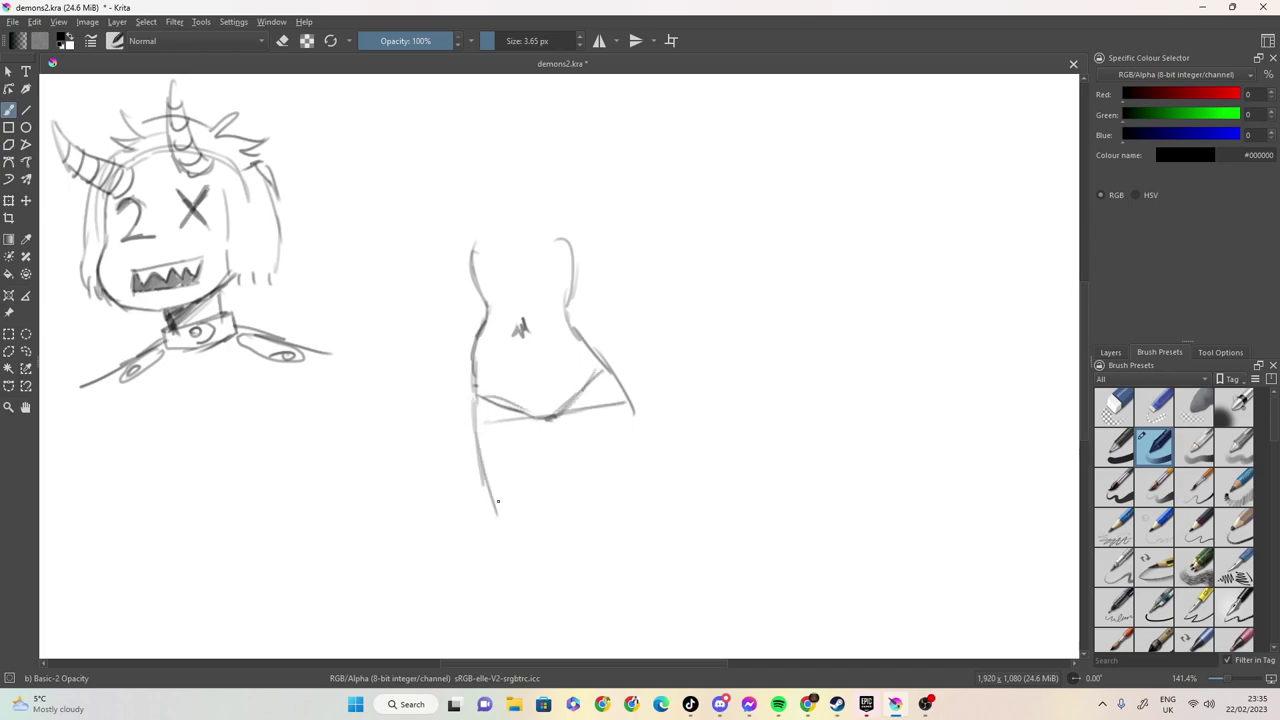
{"action": "left_click_drag", "start_coordinate": [543, 418], "coordinate": [545, 496]}
{"action": "left_click_drag", "start_coordinate": [544, 432], "coordinate": [546, 498]}
{"action": "left_click_drag", "start_coordinate": [559, 418], "coordinate": [578, 514]}
{"action": "left_click_drag", "start_coordinate": [627, 384], "coordinate": [622, 508]}
{"action": "left_click_drag", "start_coordinate": [614, 362], "coordinate": [624, 384]}
{"action": "left_click_drag", "start_coordinate": [478, 333], "coordinate": [471, 361]}
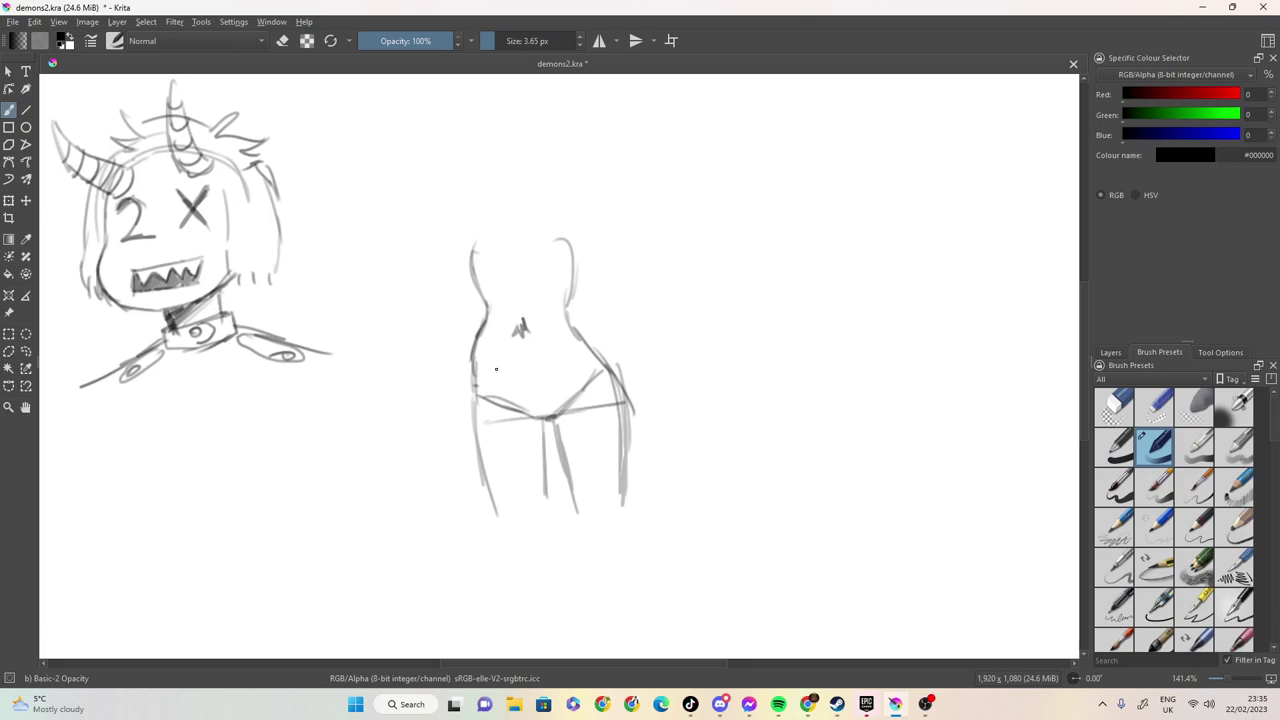
{"action": "left_click", "coordinate": [587, 353]}
{"action": "left_click_drag", "start_coordinate": [472, 393], "coordinate": [525, 401]}
{"action": "mouse_move", "coordinate": [606, 369]}
{"action": "left_mouse_down"}
{"action": "mouse_move", "coordinate": [575, 388]}
{"action": "mouse_move", "coordinate": [470, 384]}
{"action": "left_mouse_up"}
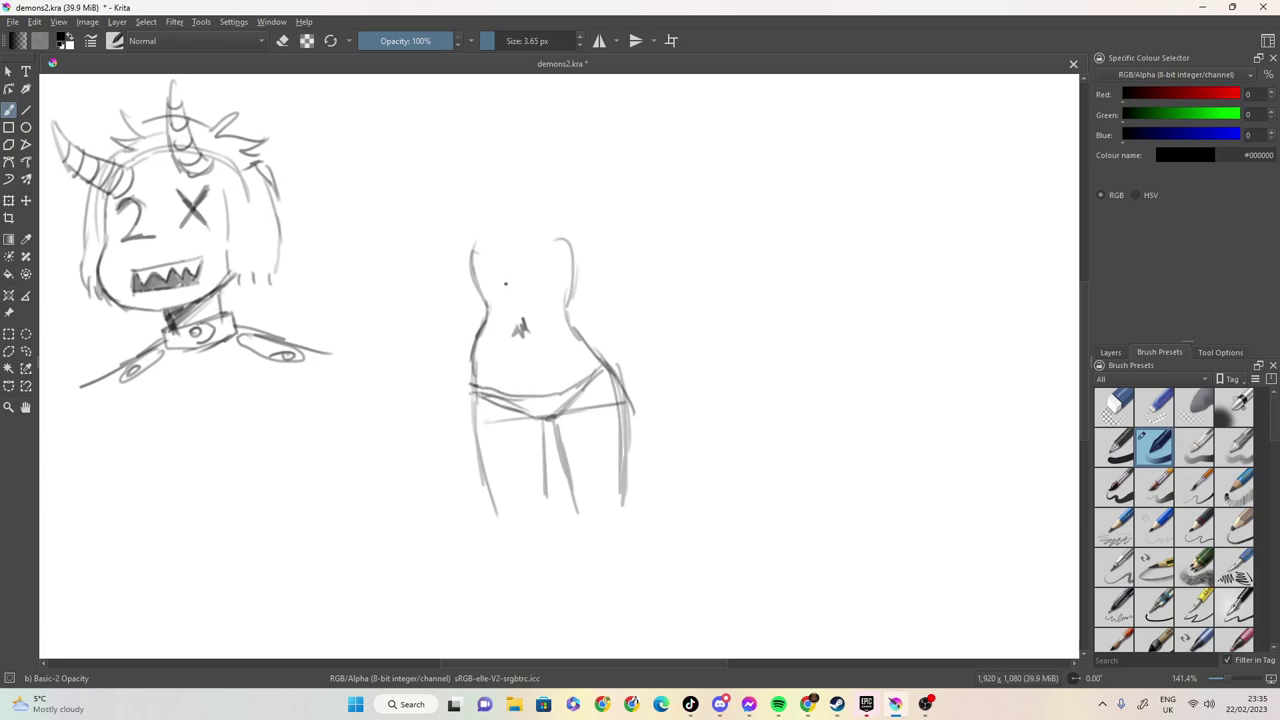
Sketch the figure's round head, neck, shoulder and chest line, plus one arm ending in a closed hand
{"action": "mouse_move", "coordinate": [467, 199]}
{"action": "left_mouse_down"}
{"action": "mouse_move", "coordinate": [452, 236]}
{"action": "mouse_move", "coordinate": [499, 249]}
{"action": "mouse_move", "coordinate": [468, 265]}
{"action": "left_mouse_up"}
{"action": "mouse_move", "coordinate": [493, 183]}
{"action": "left_mouse_down"}
{"action": "mouse_move", "coordinate": [495, 161]}
{"action": "mouse_move", "coordinate": [522, 158]}
{"action": "left_mouse_up"}
{"action": "mouse_move", "coordinate": [479, 114]}
{"action": "left_mouse_down"}
{"action": "mouse_move", "coordinate": [485, 147]}
{"action": "mouse_move", "coordinate": [471, 148]}
{"action": "mouse_move", "coordinate": [503, 163]}
{"action": "left_mouse_up"}
{"action": "left_click_drag", "start_coordinate": [482, 99], "coordinate": [470, 150]}
{"action": "mouse_move", "coordinate": [480, 100]}
{"action": "left_mouse_down"}
{"action": "mouse_move", "coordinate": [471, 144]}
{"action": "mouse_move", "coordinate": [490, 82]}
{"action": "mouse_move", "coordinate": [528, 86]}
{"action": "left_mouse_up"}
{"action": "left_click_drag", "start_coordinate": [541, 95], "coordinate": [558, 114]}
{"action": "mouse_move", "coordinate": [556, 100]}
{"action": "left_mouse_down"}
{"action": "mouse_move", "coordinate": [548, 140]}
{"action": "mouse_move", "coordinate": [520, 162]}
{"action": "left_mouse_up"}
{"action": "mouse_move", "coordinate": [522, 162]}
{"action": "left_mouse_down"}
{"action": "mouse_move", "coordinate": [466, 174]}
{"action": "mouse_move", "coordinate": [446, 204]}
{"action": "mouse_move", "coordinate": [450, 228]}
{"action": "mouse_move", "coordinate": [536, 182]}
{"action": "left_mouse_up"}
{"action": "left_click_drag", "start_coordinate": [449, 204], "coordinate": [444, 322]}
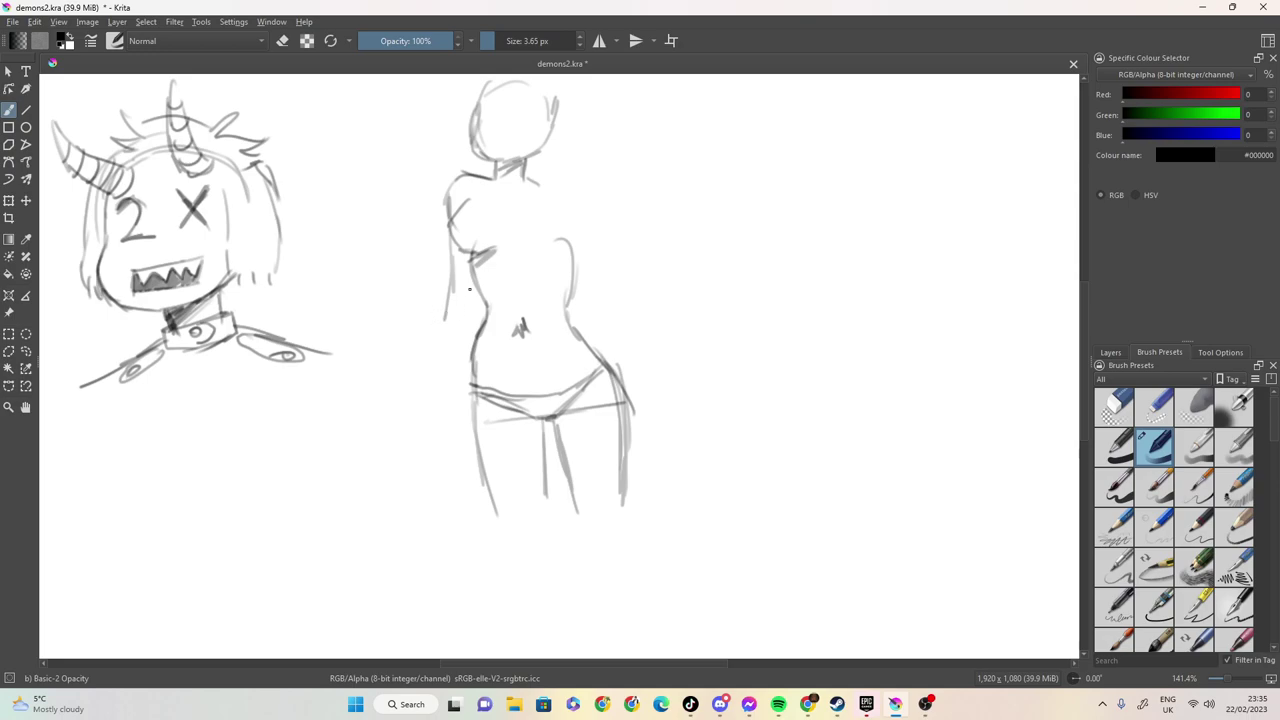
{"action": "mouse_move", "coordinate": [450, 282]}
{"action": "left_mouse_down"}
{"action": "mouse_move", "coordinate": [431, 404]}
{"action": "mouse_move", "coordinate": [418, 412]}
{"action": "mouse_move", "coordinate": [442, 437]}
{"action": "left_mouse_up"}
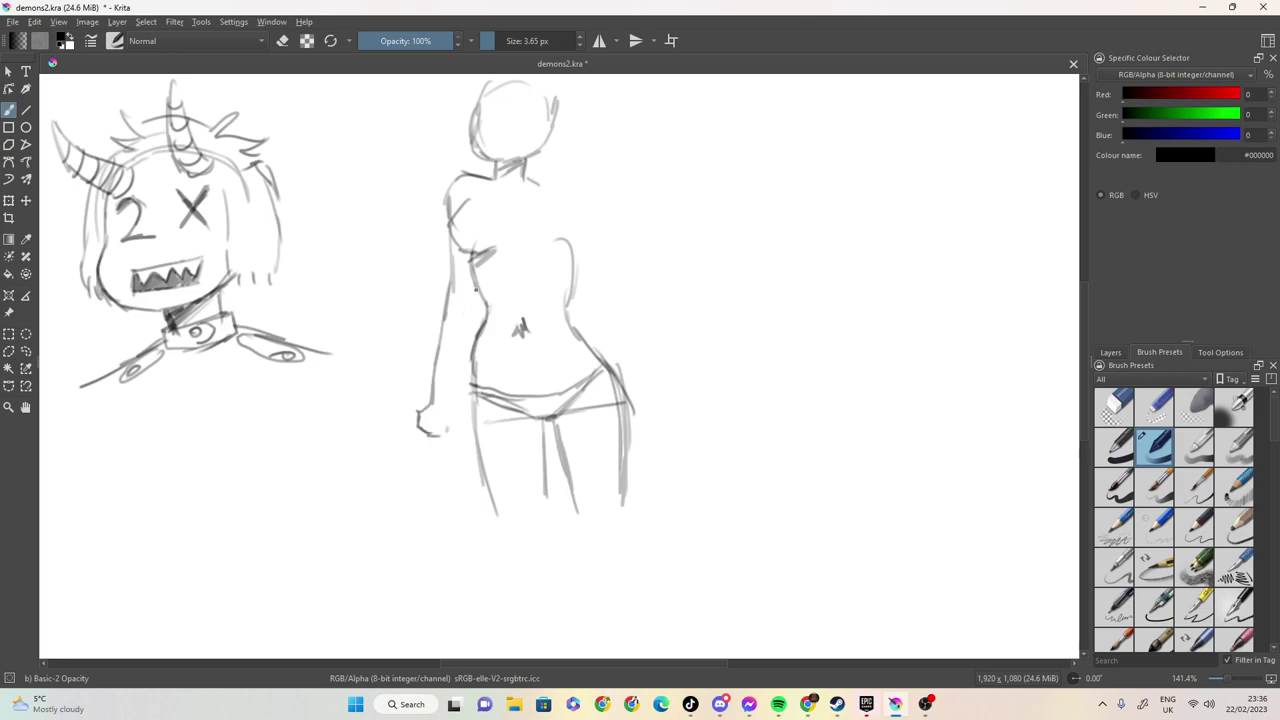
{"action": "left_click_drag", "start_coordinate": [471, 288], "coordinate": [436, 437]}
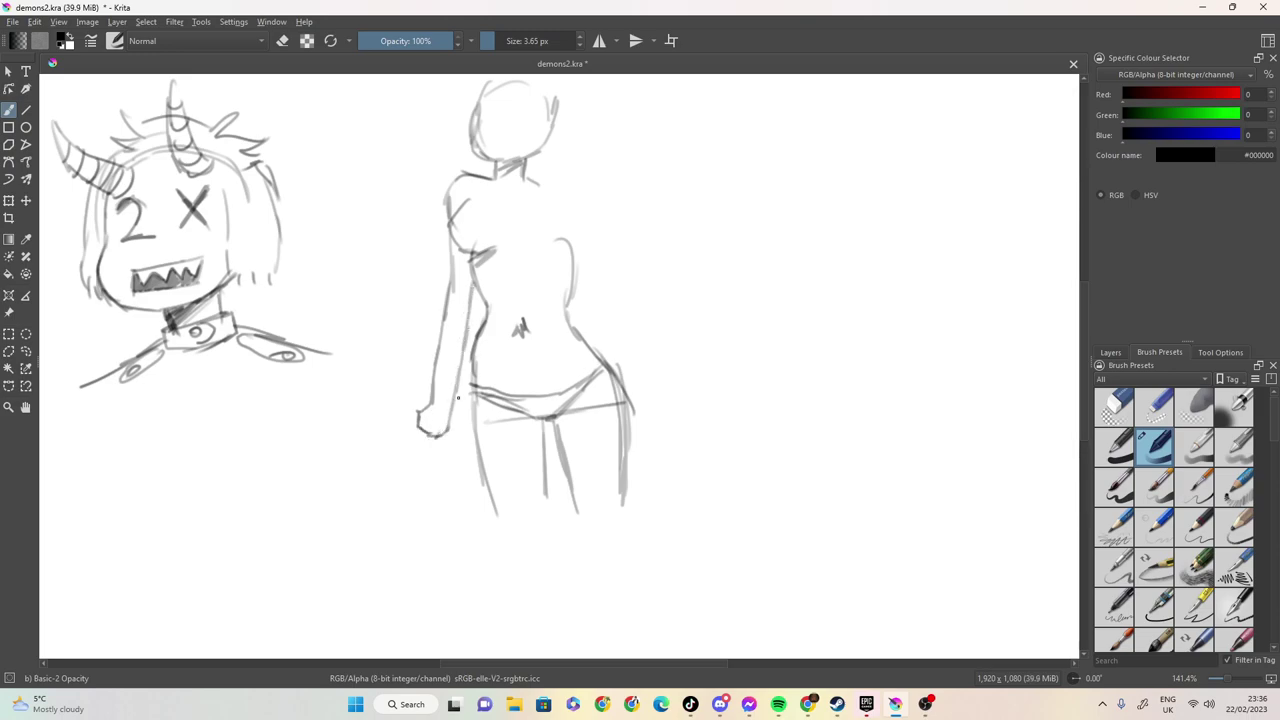
Erase the entire body sketch with an eraser of about 312 px, keeping the demon head, and reduce the size to 5.35 px
{"action": "key", "text": "e"}
{"action": "mouse_move", "coordinate": [515, 140]}
{"action": "left_mouse_down"}
{"action": "mouse_move", "coordinate": [503, 271]}
{"action": "mouse_move", "coordinate": [549, 329]}
{"action": "left_mouse_up"}
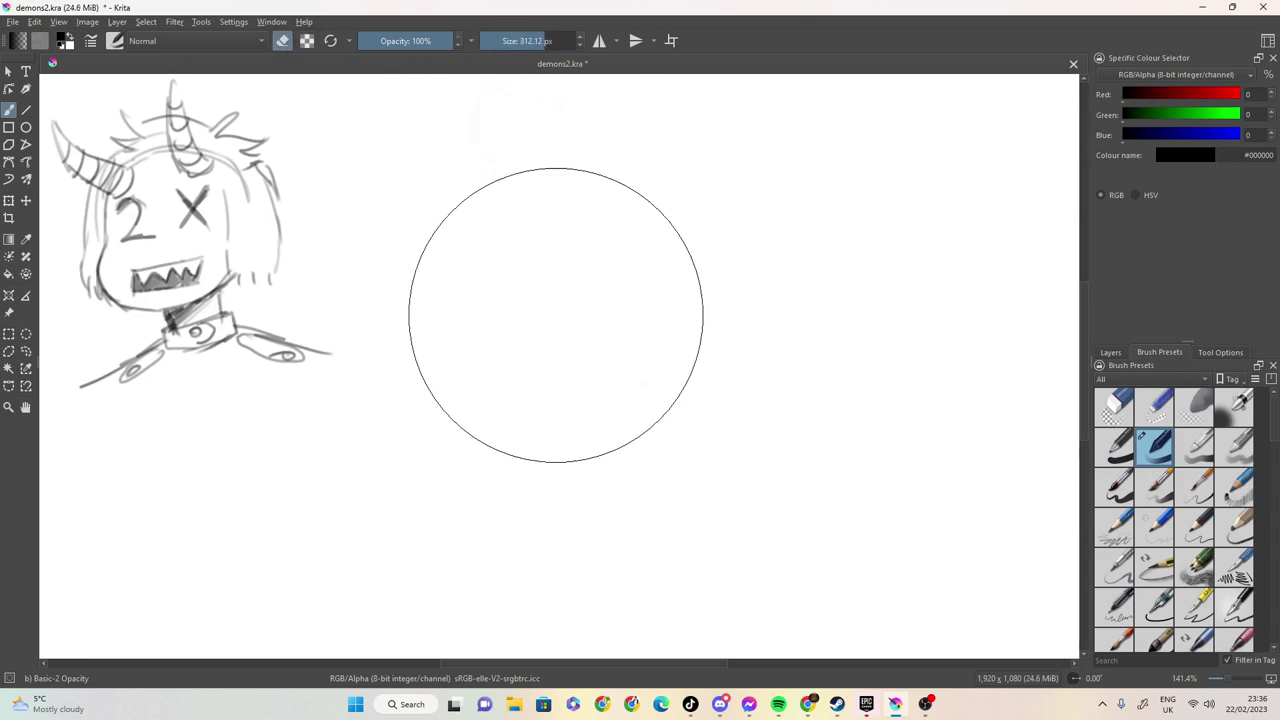
{"action": "left_click_drag", "start_coordinate": [524, 42], "coordinate": [489, 42]}
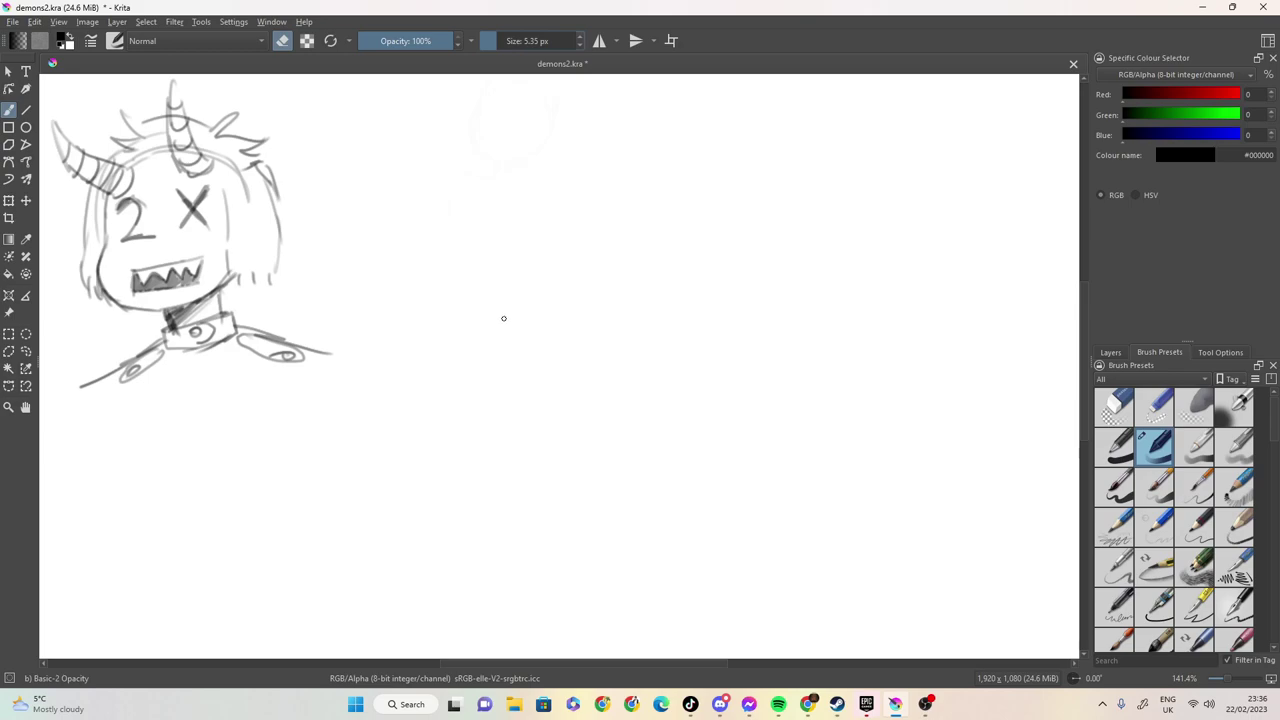
Switch back to painting and start a second, smaller figure with a hip line and two upper legs
{"action": "key", "text": "e"}
{"action": "left_click_drag", "start_coordinate": [487, 391], "coordinate": [575, 384]}
{"action": "left_click_drag", "start_coordinate": [477, 362], "coordinate": [496, 456]}
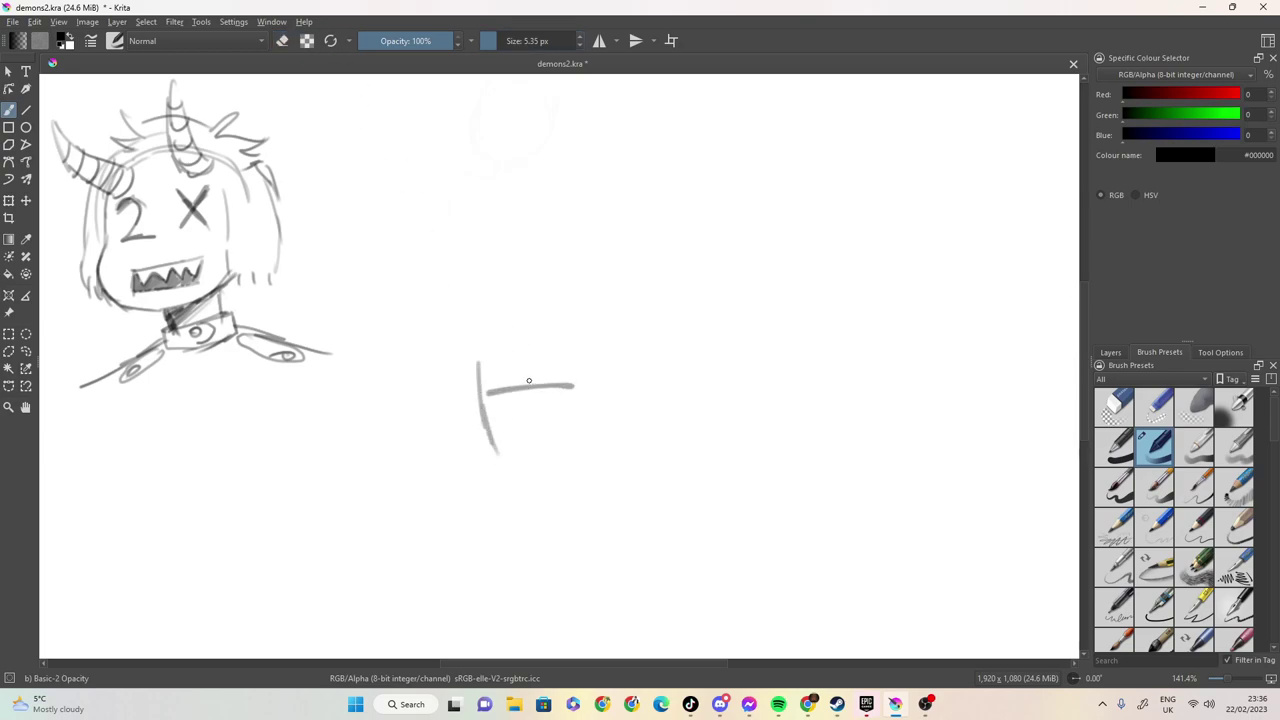
{"action": "left_click_drag", "start_coordinate": [531, 386], "coordinate": [545, 463]}
{"action": "left_click", "coordinate": [583, 458]}
{"action": "mouse_move", "coordinate": [546, 390]}
{"action": "left_mouse_down"}
{"action": "mouse_move", "coordinate": [564, 472]}
{"action": "mouse_move", "coordinate": [594, 376]}
{"action": "left_mouse_up"}
Sketch the small figure's hips, waist, navel, chest curve and V-shaped groin lines, plus one long curve below it
{"action": "mouse_move", "coordinate": [599, 425]}
{"action": "left_mouse_down"}
{"action": "mouse_move", "coordinate": [578, 331]}
{"action": "mouse_move", "coordinate": [548, 318]}
{"action": "left_mouse_up"}
{"action": "mouse_move", "coordinate": [476, 388]}
{"action": "left_mouse_down"}
{"action": "mouse_move", "coordinate": [516, 316]}
{"action": "mouse_move", "coordinate": [509, 270]}
{"action": "mouse_move", "coordinate": [530, 236]}
{"action": "left_mouse_up"}
{"action": "mouse_move", "coordinate": [554, 317]}
{"action": "left_mouse_down"}
{"action": "mouse_move", "coordinate": [585, 256]}
{"action": "mouse_move", "coordinate": [576, 335]}
{"action": "mouse_move", "coordinate": [538, 339]}
{"action": "mouse_move", "coordinate": [543, 350]}
{"action": "left_mouse_up"}
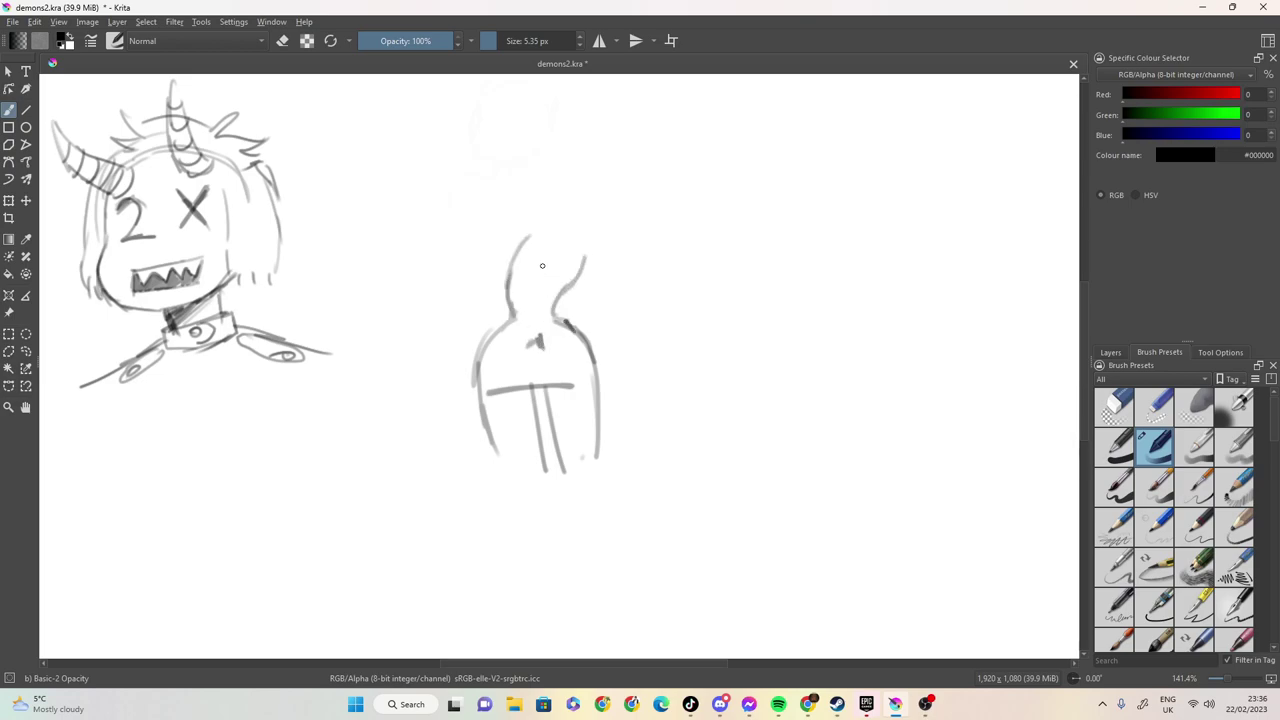
{"action": "mouse_move", "coordinate": [527, 233]}
{"action": "left_mouse_down"}
{"action": "mouse_move", "coordinate": [512, 270]}
{"action": "mouse_move", "coordinate": [552, 266]}
{"action": "left_mouse_up"}
{"action": "mouse_move", "coordinate": [487, 355]}
{"action": "left_mouse_down"}
{"action": "mouse_move", "coordinate": [542, 390]}
{"action": "mouse_move", "coordinate": [588, 348]}
{"action": "mouse_move", "coordinate": [550, 380]}
{"action": "mouse_move", "coordinate": [520, 378]}
{"action": "mouse_move", "coordinate": [535, 381]}
{"action": "left_mouse_up"}
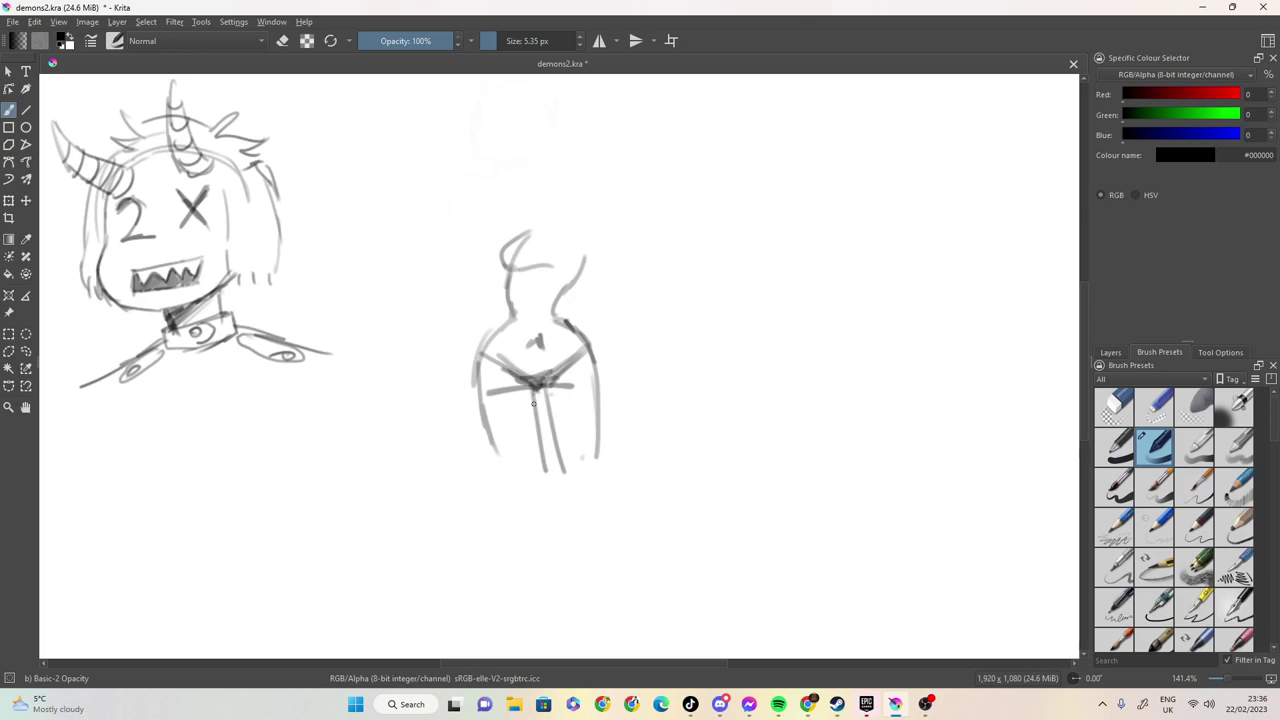
{"action": "left_click_drag", "start_coordinate": [602, 592], "coordinate": [512, 393]}
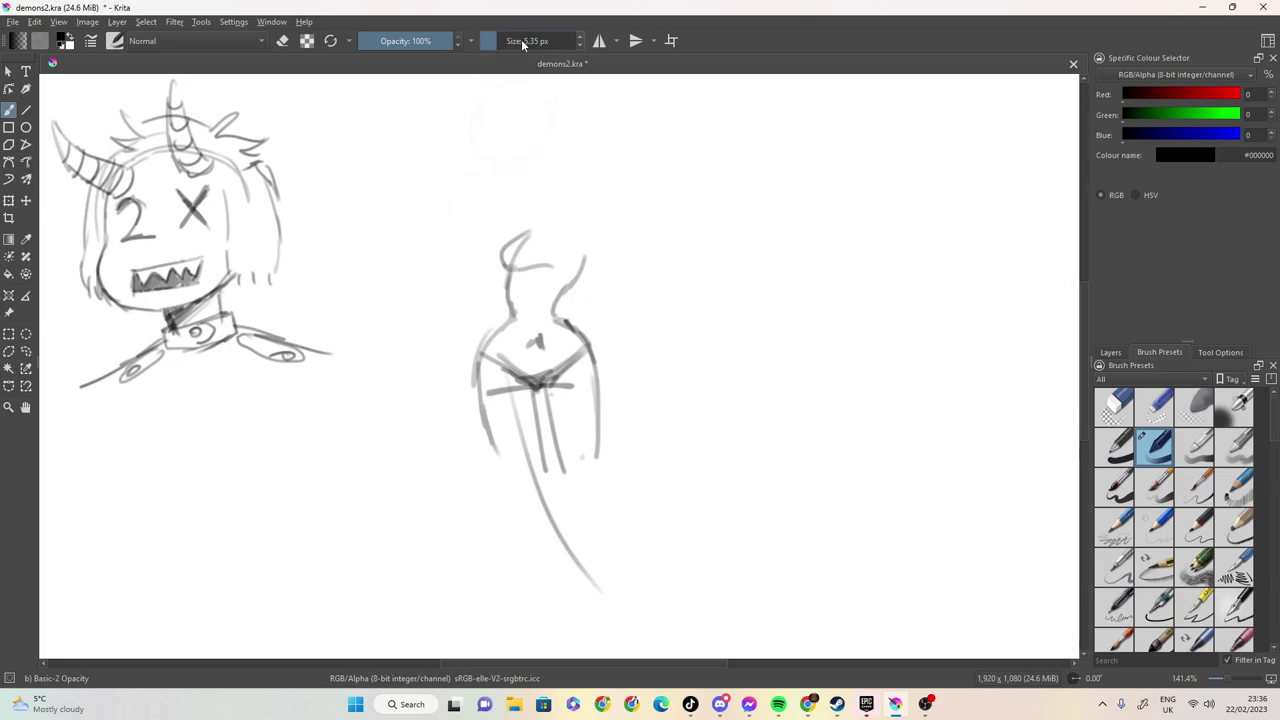
Erase the second body sketch with an eraser of about 284 px
{"action": "left_click_drag", "start_coordinate": [505, 46], "coordinate": [543, 48]}
{"action": "mouse_move", "coordinate": [500, 270]}
{"action": "left_mouse_down"}
{"action": "mouse_move", "coordinate": [491, 294]}
{"action": "mouse_move", "coordinate": [546, 381]}
{"action": "mouse_move", "coordinate": [627, 623]}
{"action": "left_mouse_up"}
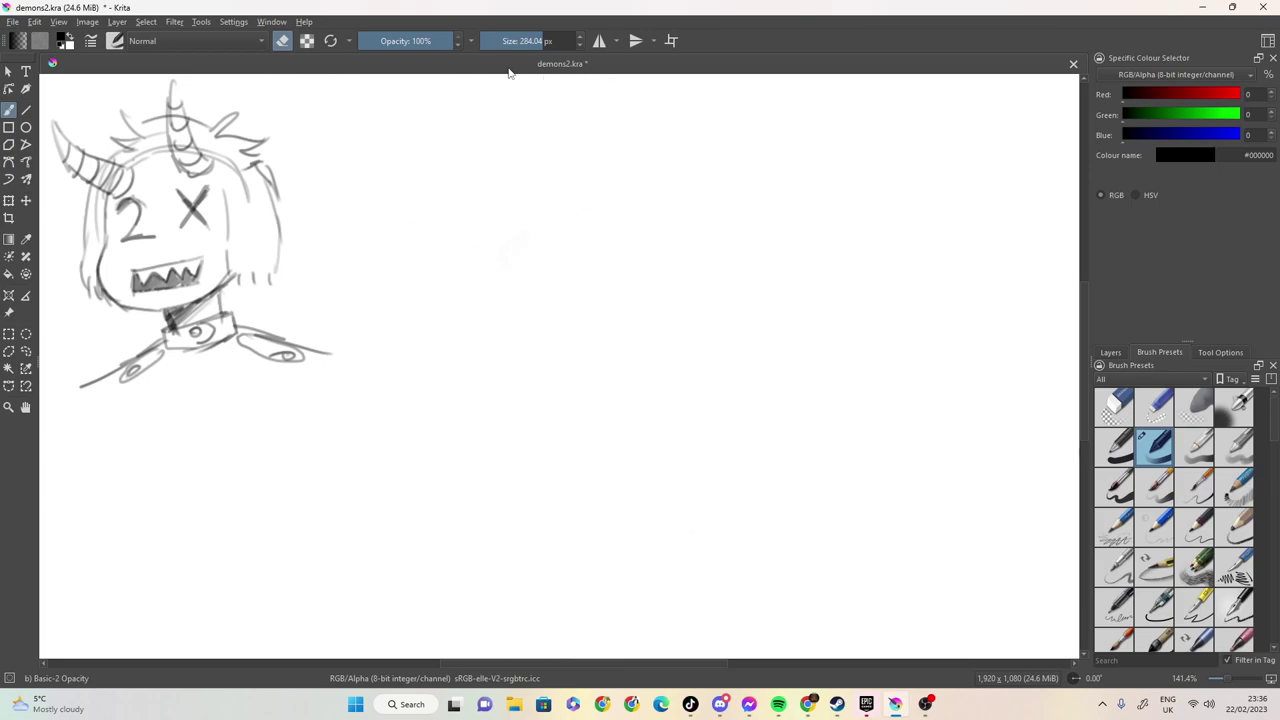
{"action": "left_click_drag", "start_coordinate": [525, 41], "coordinate": [488, 41]}
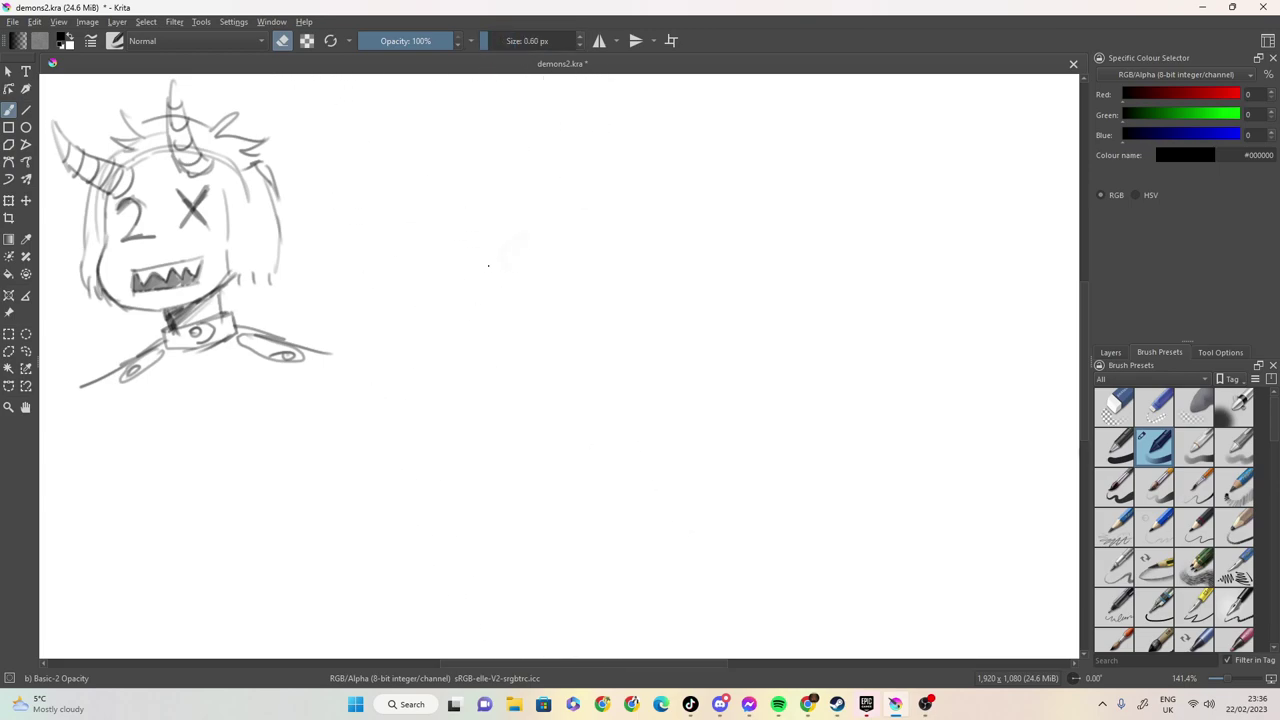
With eraser mode off and a brush size of 5.35 px, sketch a larger figure's outer hip, groin lines and inner thighs
{"action": "left_click", "coordinate": [282, 40]}
{"action": "left_click_drag", "start_coordinate": [490, 41], "coordinate": [506, 41]}
{"action": "mouse_move", "coordinate": [481, 240]}
{"action": "left_mouse_down"}
{"action": "mouse_move", "coordinate": [466, 274]}
{"action": "mouse_move", "coordinate": [468, 400]}
{"action": "mouse_move", "coordinate": [492, 430]}
{"action": "left_mouse_up"}
{"action": "mouse_move", "coordinate": [506, 318]}
{"action": "left_mouse_down"}
{"action": "mouse_move", "coordinate": [540, 346]}
{"action": "mouse_move", "coordinate": [603, 304]}
{"action": "left_mouse_up"}
{"action": "left_click_drag", "start_coordinate": [532, 342], "coordinate": [552, 436]}
{"action": "left_click_drag", "start_coordinate": [562, 336], "coordinate": [572, 444]}
{"action": "mouse_move", "coordinate": [538, 356]}
{"action": "left_mouse_down"}
{"action": "mouse_move", "coordinate": [553, 339]}
{"action": "mouse_move", "coordinate": [564, 358]}
{"action": "left_mouse_up"}
Sketch the waist curves and the sides of the torso above the hips
{"action": "mouse_move", "coordinate": [609, 237]}
{"action": "left_mouse_down"}
{"action": "mouse_move", "coordinate": [629, 418]}
{"action": "mouse_move", "coordinate": [606, 238]}
{"action": "mouse_move", "coordinate": [620, 280]}
{"action": "mouse_move", "coordinate": [617, 252]}
{"action": "left_mouse_up"}
{"action": "mouse_move", "coordinate": [531, 262]}
{"action": "left_mouse_down"}
{"action": "mouse_move", "coordinate": [551, 254]}
{"action": "mouse_move", "coordinate": [505, 212]}
{"action": "mouse_move", "coordinate": [497, 160]}
{"action": "left_mouse_up"}
{"action": "mouse_move", "coordinate": [603, 236]}
{"action": "left_mouse_down"}
{"action": "mouse_move", "coordinate": [585, 209]}
{"action": "mouse_move", "coordinate": [602, 155]}
{"action": "left_mouse_up"}
{"action": "left_click_drag", "start_coordinate": [529, 106], "coordinate": [495, 186]}
Extend both legs down past the knees to the ankles and draw the underwear waistband across the hips
{"action": "left_click_drag", "start_coordinate": [480, 406], "coordinate": [513, 481]}
{"action": "left_click_drag", "start_coordinate": [497, 436], "coordinate": [522, 620]}
{"action": "left_click_drag", "start_coordinate": [546, 418], "coordinate": [554, 620]}
{"action": "left_click_drag", "start_coordinate": [572, 445], "coordinate": [587, 512]}
{"action": "mouse_move", "coordinate": [628, 384]}
{"action": "left_mouse_down"}
{"action": "mouse_move", "coordinate": [620, 443]}
{"action": "mouse_move", "coordinate": [643, 588]}
{"action": "left_mouse_up"}
{"action": "left_click_drag", "start_coordinate": [588, 512], "coordinate": [611, 610]}
{"action": "left_click_drag", "start_coordinate": [622, 594], "coordinate": [625, 612]}
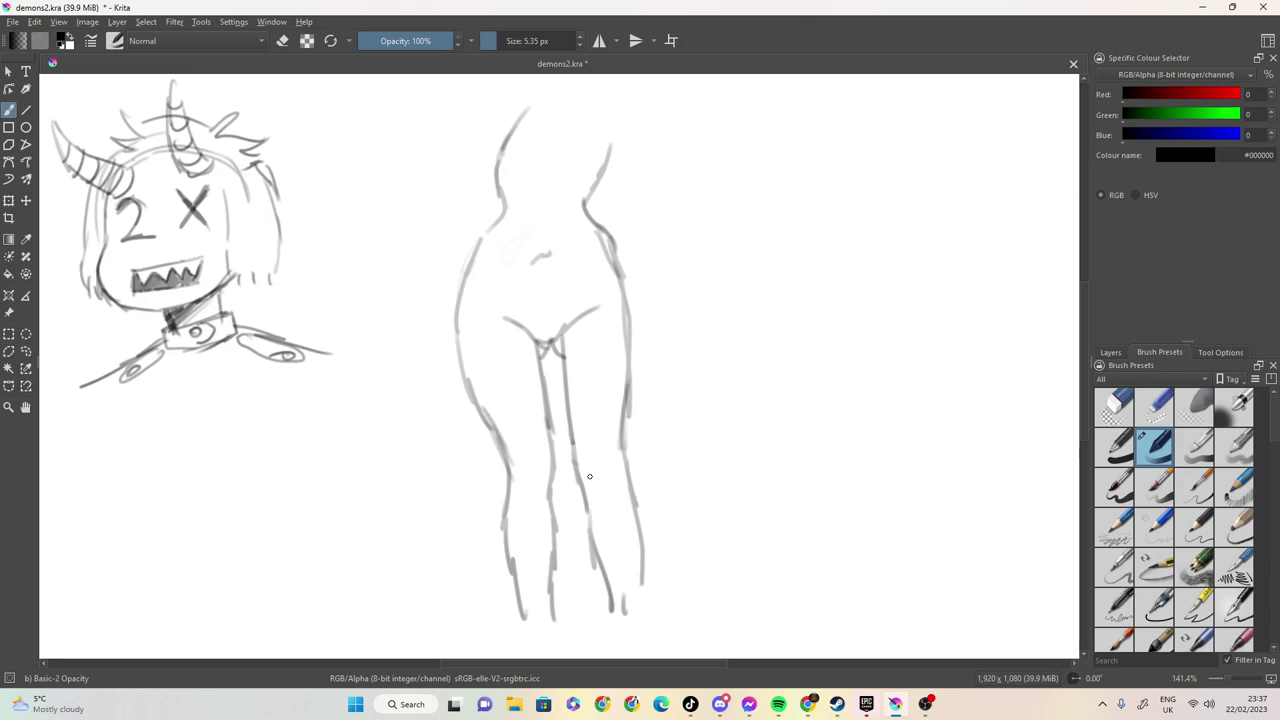
{"action": "mouse_move", "coordinate": [620, 293]}
{"action": "left_mouse_down"}
{"action": "mouse_move", "coordinate": [534, 323]}
{"action": "mouse_move", "coordinate": [464, 310]}
{"action": "mouse_move", "coordinate": [518, 330]}
{"action": "mouse_move", "coordinate": [559, 323]}
{"action": "mouse_move", "coordinate": [555, 346]}
{"action": "mouse_move", "coordinate": [609, 305]}
{"action": "mouse_move", "coordinate": [630, 337]}
{"action": "left_mouse_up"}
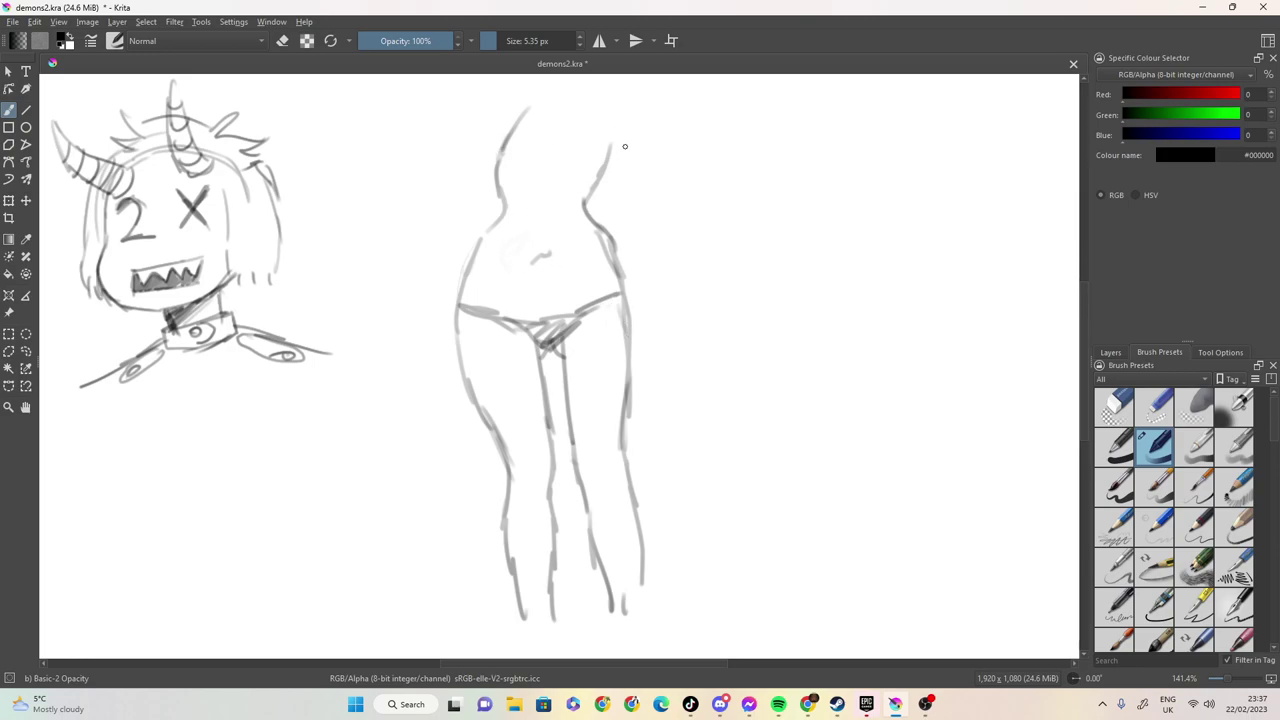
Draw the arm on the figure's right-hand side from the shoulder down to a hand with fingers
{"action": "mouse_move", "coordinate": [589, 134]}
{"action": "left_mouse_down"}
{"action": "mouse_move", "coordinate": [577, 140]}
{"action": "mouse_move", "coordinate": [606, 172]}
{"action": "mouse_move", "coordinate": [610, 212]}
{"action": "left_mouse_up"}
{"action": "left_click_drag", "start_coordinate": [632, 110], "coordinate": [635, 286]}
{"action": "left_click_drag", "start_coordinate": [642, 178], "coordinate": [676, 383]}
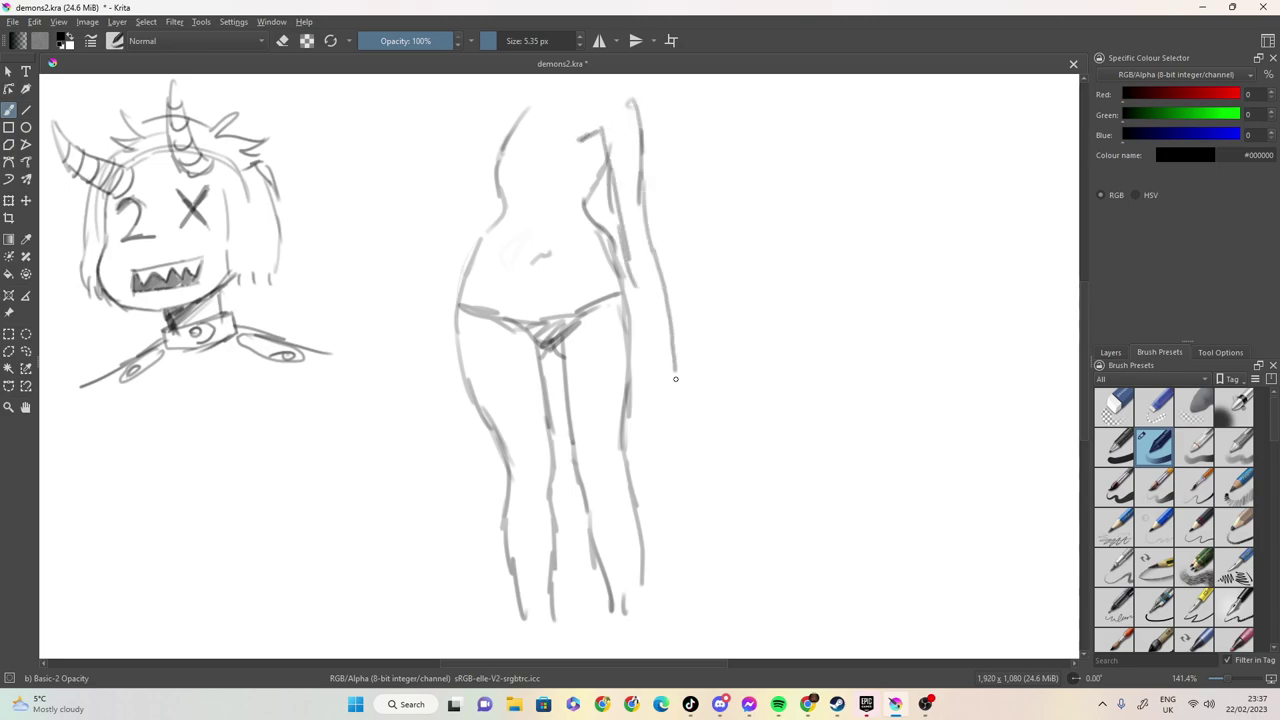
{"action": "left_click_drag", "start_coordinate": [637, 279], "coordinate": [648, 396]}
{"action": "mouse_move", "coordinate": [653, 349]}
{"action": "left_mouse_down"}
{"action": "mouse_move", "coordinate": [644, 381]}
{"action": "mouse_move", "coordinate": [656, 379]}
{"action": "mouse_move", "coordinate": [662, 418]}
{"action": "left_mouse_up"}
{"action": "left_click_drag", "start_coordinate": [676, 368], "coordinate": [670, 420]}
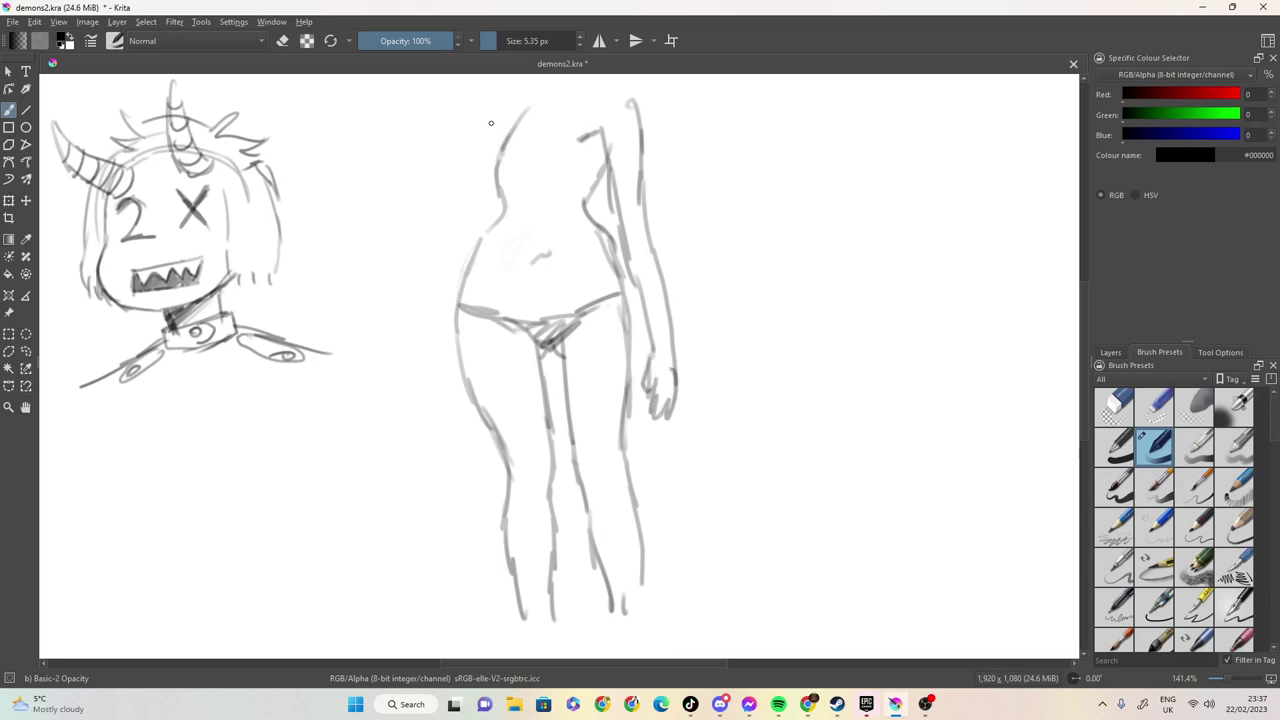
Add the chest curves and the opposite shoulder, and draw the arm on the figure's left-hand side down to the wrist
{"action": "mouse_move", "coordinate": [528, 97]}
{"action": "left_mouse_down"}
{"action": "mouse_move", "coordinate": [486, 133]}
{"action": "mouse_move", "coordinate": [590, 140]}
{"action": "mouse_move", "coordinate": [518, 136]}
{"action": "mouse_move", "coordinate": [580, 149]}
{"action": "mouse_move", "coordinate": [546, 154]}
{"action": "left_mouse_up"}
{"action": "mouse_move", "coordinate": [518, 91]}
{"action": "left_mouse_down"}
{"action": "mouse_move", "coordinate": [454, 243]}
{"action": "mouse_move", "coordinate": [457, 296]}
{"action": "left_mouse_up"}
{"action": "left_click_drag", "start_coordinate": [458, 249], "coordinate": [456, 322]}
{"action": "mouse_move", "coordinate": [467, 204]}
{"action": "left_mouse_down"}
{"action": "mouse_move", "coordinate": [443, 268]}
{"action": "mouse_move", "coordinate": [452, 288]}
{"action": "left_mouse_up"}
{"action": "left_click_drag", "start_coordinate": [457, 232], "coordinate": [428, 361]}
{"action": "left_click_drag", "start_coordinate": [488, 197], "coordinate": [477, 226]}
{"action": "left_click_drag", "start_coordinate": [499, 197], "coordinate": [481, 238]}
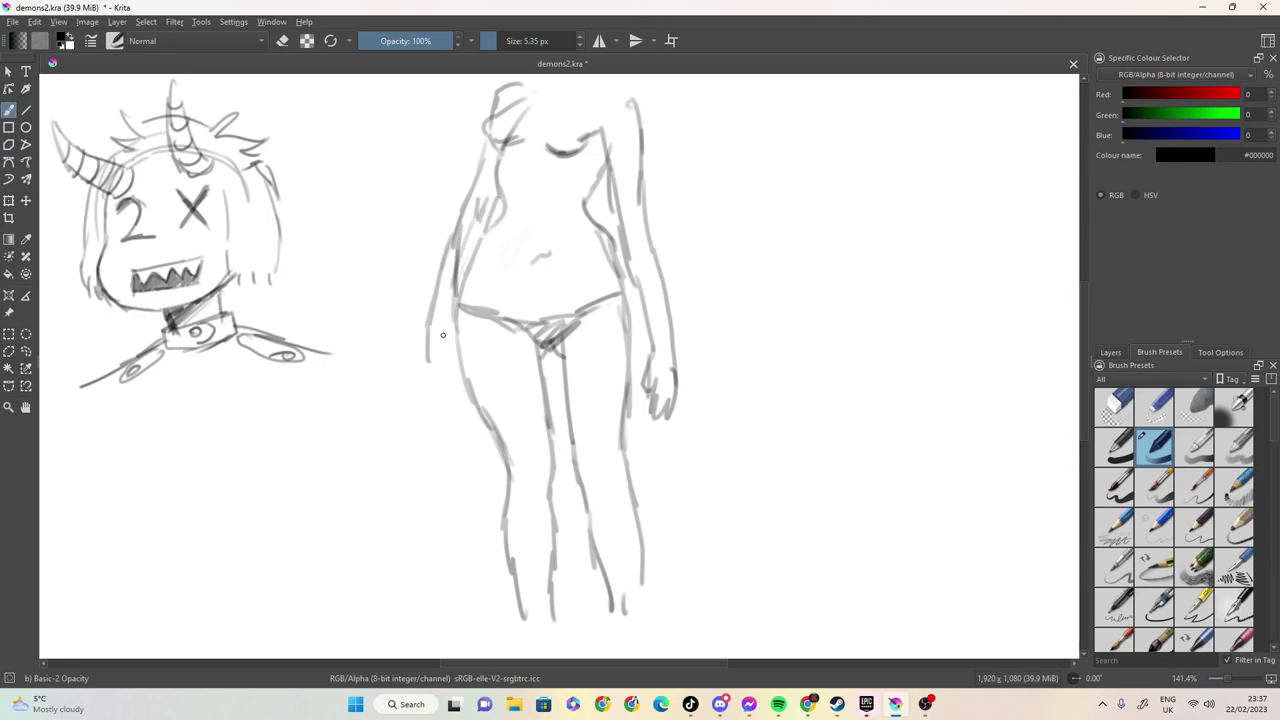
Draw the hand with thumb and fingers at the end of the left-hand arm
{"action": "mouse_move", "coordinate": [427, 321]}
{"action": "left_mouse_down"}
{"action": "mouse_move", "coordinate": [436, 344]}
{"action": "mouse_move", "coordinate": [418, 358]}
{"action": "mouse_move", "coordinate": [424, 324]}
{"action": "mouse_move", "coordinate": [450, 390]}
{"action": "mouse_move", "coordinate": [427, 385]}
{"action": "left_mouse_up"}
{"action": "left_click_drag", "start_coordinate": [428, 366], "coordinate": [450, 366]}
{"action": "mouse_move", "coordinate": [424, 372]}
{"action": "left_mouse_down"}
{"action": "mouse_move", "coordinate": [440, 396]}
{"action": "mouse_move", "coordinate": [462, 366]}
{"action": "left_mouse_up"}
{"action": "left_click_drag", "start_coordinate": [442, 322], "coordinate": [430, 325]}
Add rib contour lines below the chest, and draw the shoulder line and neck
{"action": "left_click_drag", "start_coordinate": [516, 187], "coordinate": [551, 186]}
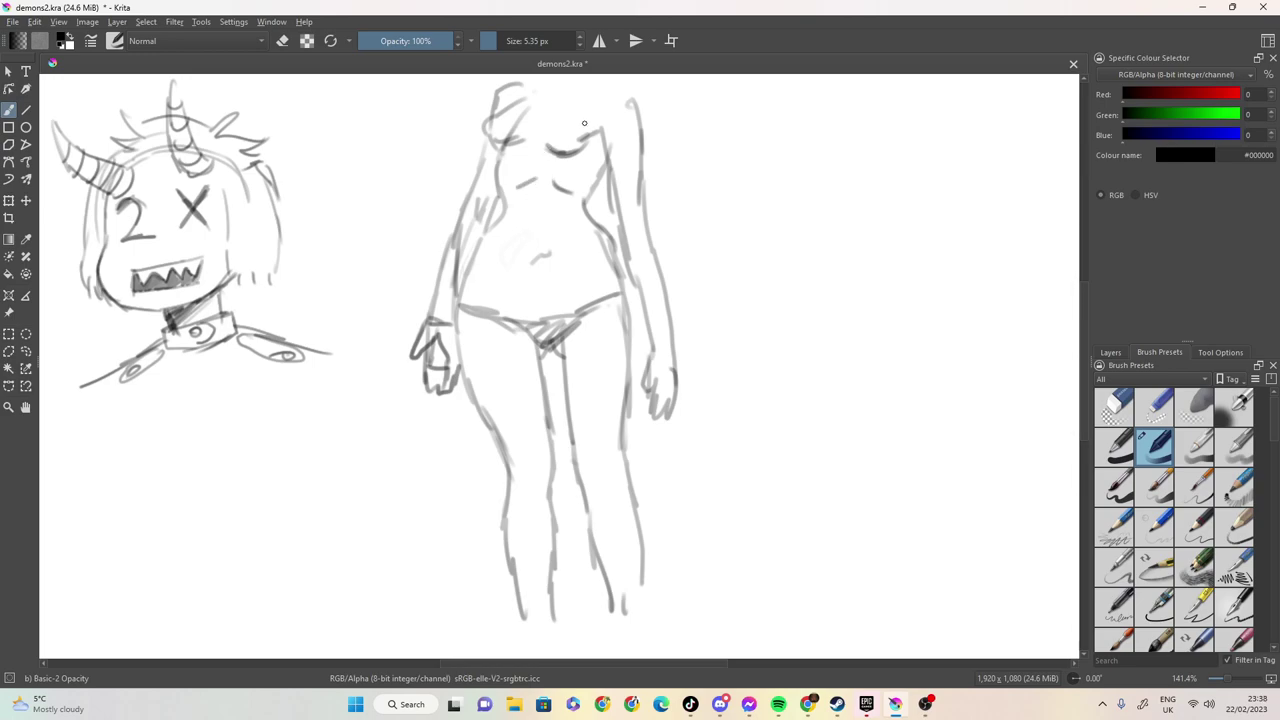
{"action": "mouse_move", "coordinate": [632, 102]}
{"action": "left_mouse_down"}
{"action": "mouse_move", "coordinate": [546, 105]}
{"action": "mouse_move", "coordinate": [562, 92]}
{"action": "mouse_move", "coordinate": [588, 101]}
{"action": "mouse_move", "coordinate": [554, 92]}
{"action": "left_mouse_up"}
{"action": "left_click_drag", "start_coordinate": [568, 101], "coordinate": [580, 80]}
Darken and refine the inner and outer contours of both thighs and knees
{"action": "left_click_drag", "start_coordinate": [544, 400], "coordinate": [553, 532]}
{"action": "left_click_drag", "start_coordinate": [496, 434], "coordinate": [508, 492]}
{"action": "left_click_drag", "start_coordinate": [628, 420], "coordinate": [621, 454]}
{"action": "left_click_drag", "start_coordinate": [570, 393], "coordinate": [574, 450]}
{"action": "left_click_drag", "start_coordinate": [560, 340], "coordinate": [590, 515]}
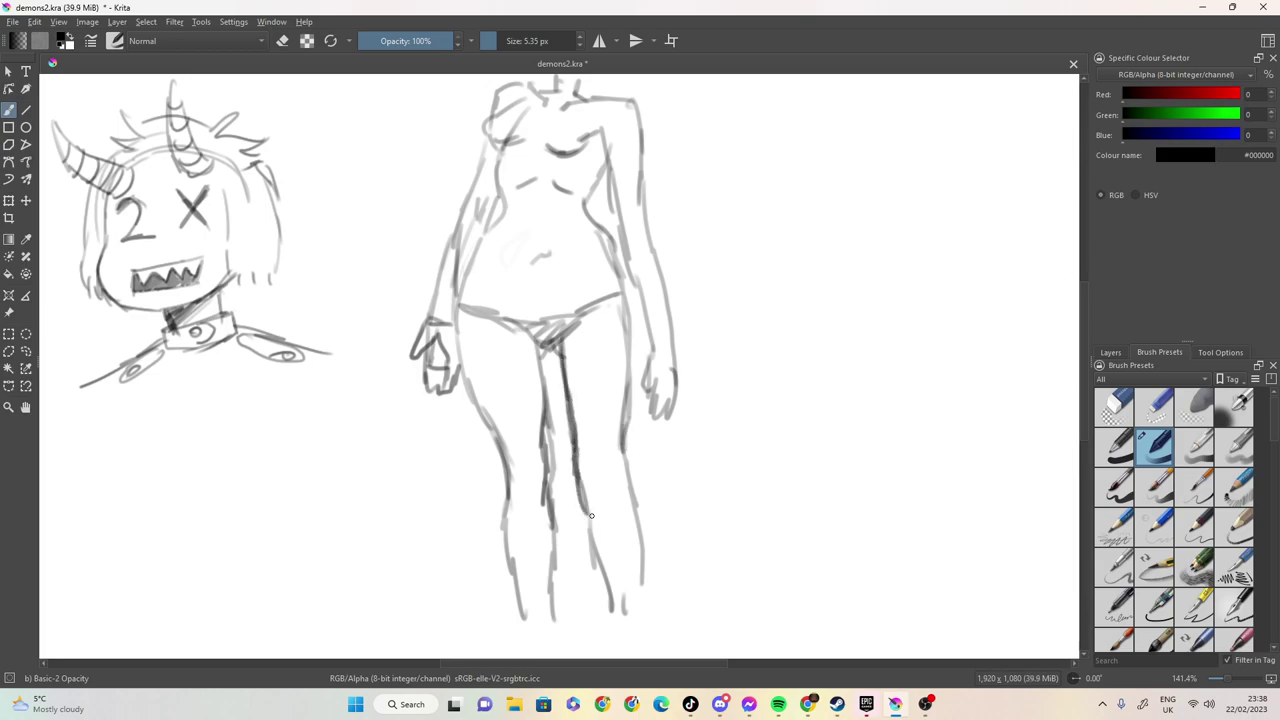
{"action": "mouse_move", "coordinate": [626, 436]}
{"action": "left_mouse_down"}
{"action": "mouse_move", "coordinate": [618, 502]}
{"action": "mouse_move", "coordinate": [632, 532]}
{"action": "left_mouse_up"}
Strengthen the calf contours and extend both lower legs to the ankles
{"action": "left_click_drag", "start_coordinate": [578, 476], "coordinate": [612, 626]}
{"action": "left_click_drag", "start_coordinate": [646, 536], "coordinate": [638, 608]}
{"action": "mouse_move", "coordinate": [642, 568]}
{"action": "left_mouse_down"}
{"action": "mouse_move", "coordinate": [639, 616]}
{"action": "mouse_move", "coordinate": [610, 628]}
{"action": "mouse_move", "coordinate": [610, 650]}
{"action": "left_mouse_up"}
{"action": "left_click_drag", "start_coordinate": [614, 592], "coordinate": [609, 650]}
{"action": "mouse_move", "coordinate": [559, 604]}
{"action": "left_mouse_down"}
{"action": "mouse_move", "coordinate": [550, 648]}
{"action": "mouse_move", "coordinate": [522, 636]}
{"action": "mouse_move", "coordinate": [530, 652]}
{"action": "mouse_move", "coordinate": [554, 646]}
{"action": "left_mouse_up"}
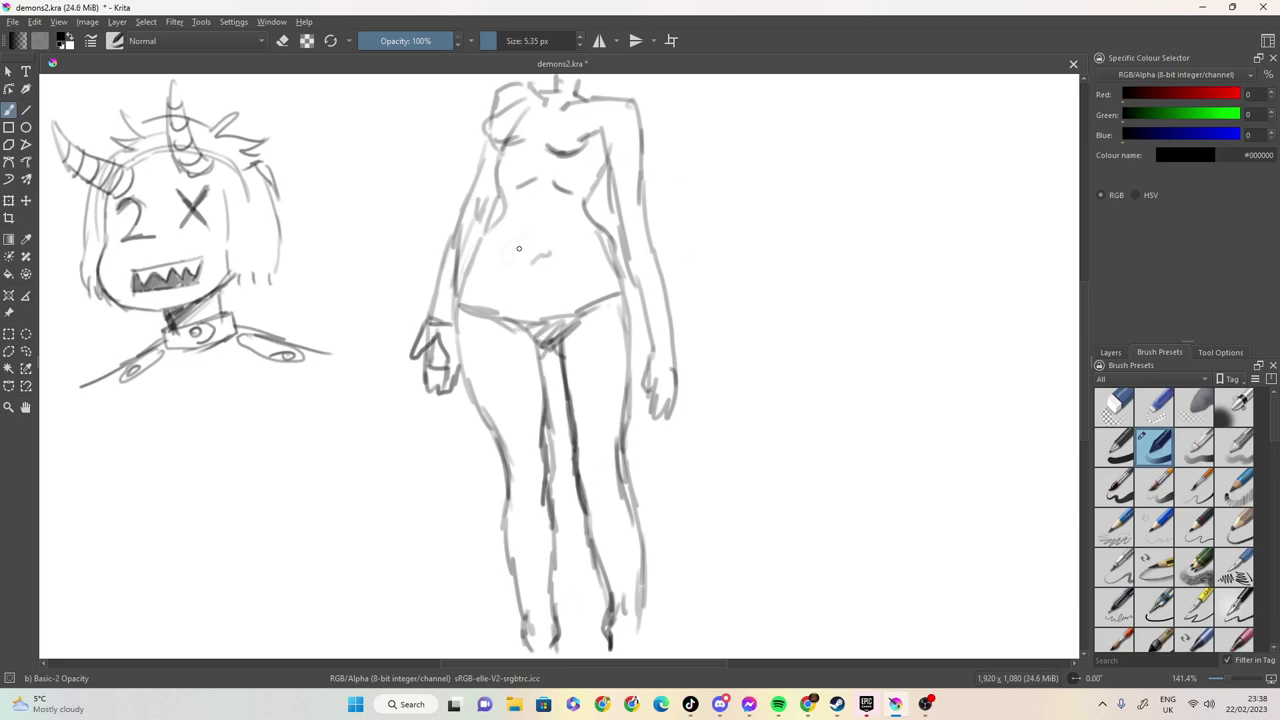
Darken the navel and underwear waistband, and add short contour lines on the abdomen and above the waistband
{"action": "left_click_drag", "start_coordinate": [525, 248], "coordinate": [546, 252]}
{"action": "mouse_move", "coordinate": [621, 300]}
{"action": "left_mouse_down"}
{"action": "mouse_move", "coordinate": [534, 318]}
{"action": "mouse_move", "coordinate": [477, 307]}
{"action": "left_mouse_up"}
{"action": "left_click_drag", "start_coordinate": [495, 262], "coordinate": [495, 251]}
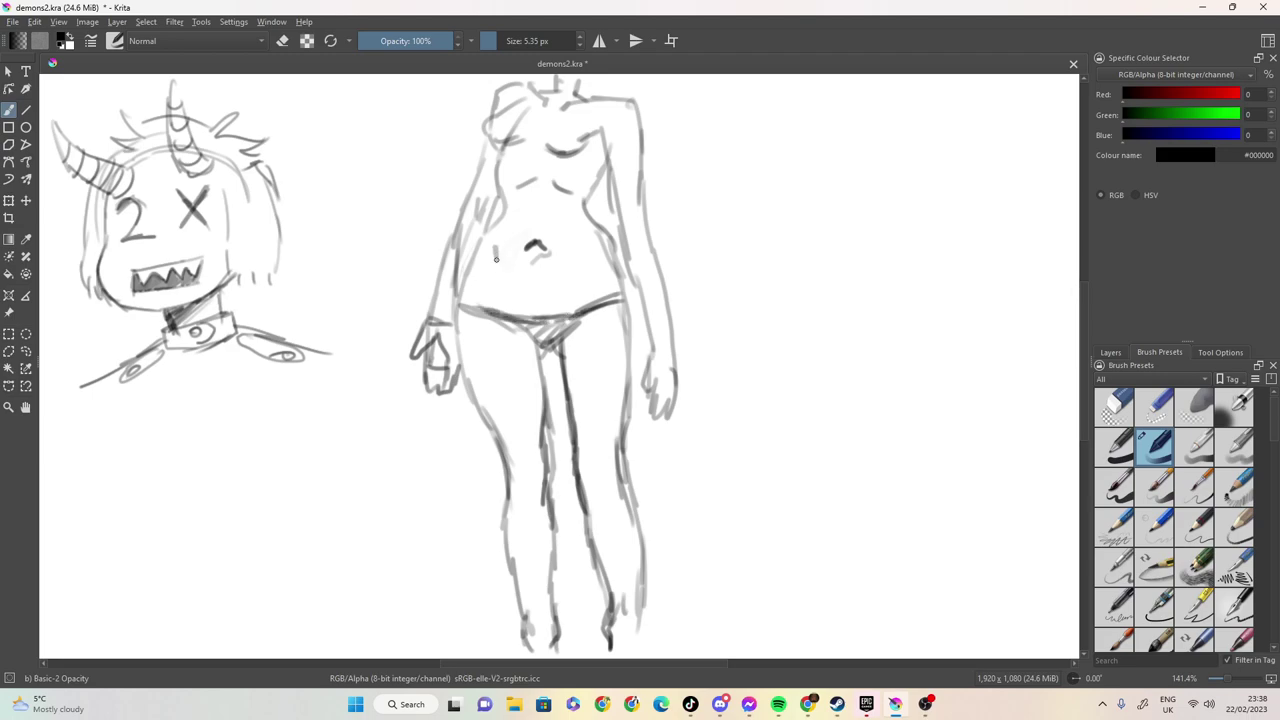
{"action": "left_click_drag", "start_coordinate": [584, 238], "coordinate": [577, 257]}
{"action": "left_click_drag", "start_coordinate": [500, 287], "coordinate": [514, 311]}
{"action": "left_click_drag", "start_coordinate": [586, 289], "coordinate": [570, 312]}
Erase the contour line on the left side of the abdomen and turn eraser mode off
{"action": "left_click_drag", "start_coordinate": [498, 235], "coordinate": [507, 273]}
{"action": "key", "text": "e"}
{"action": "mouse_move", "coordinate": [503, 260]}
{"action": "left_mouse_down"}
{"action": "mouse_move", "coordinate": [498, 236]}
{"action": "mouse_move", "coordinate": [493, 254]}
{"action": "mouse_move", "coordinate": [510, 240]}
{"action": "mouse_move", "coordinate": [508, 276]}
{"action": "left_mouse_up"}
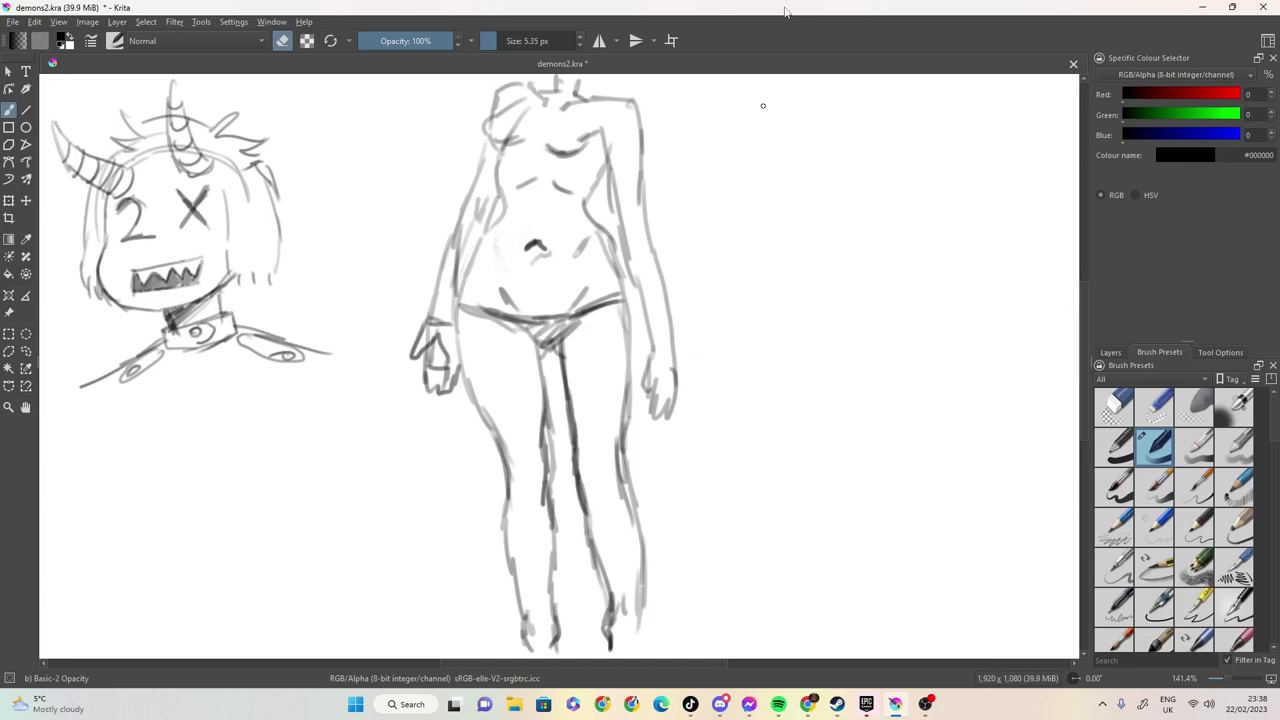
{"action": "left_click", "coordinate": [283, 42]}
Close Krita with the demons2.kra drawing
{"action": "left_click", "coordinate": [1272, 7]}
{"action": "left_click", "coordinate": [604, 367]}
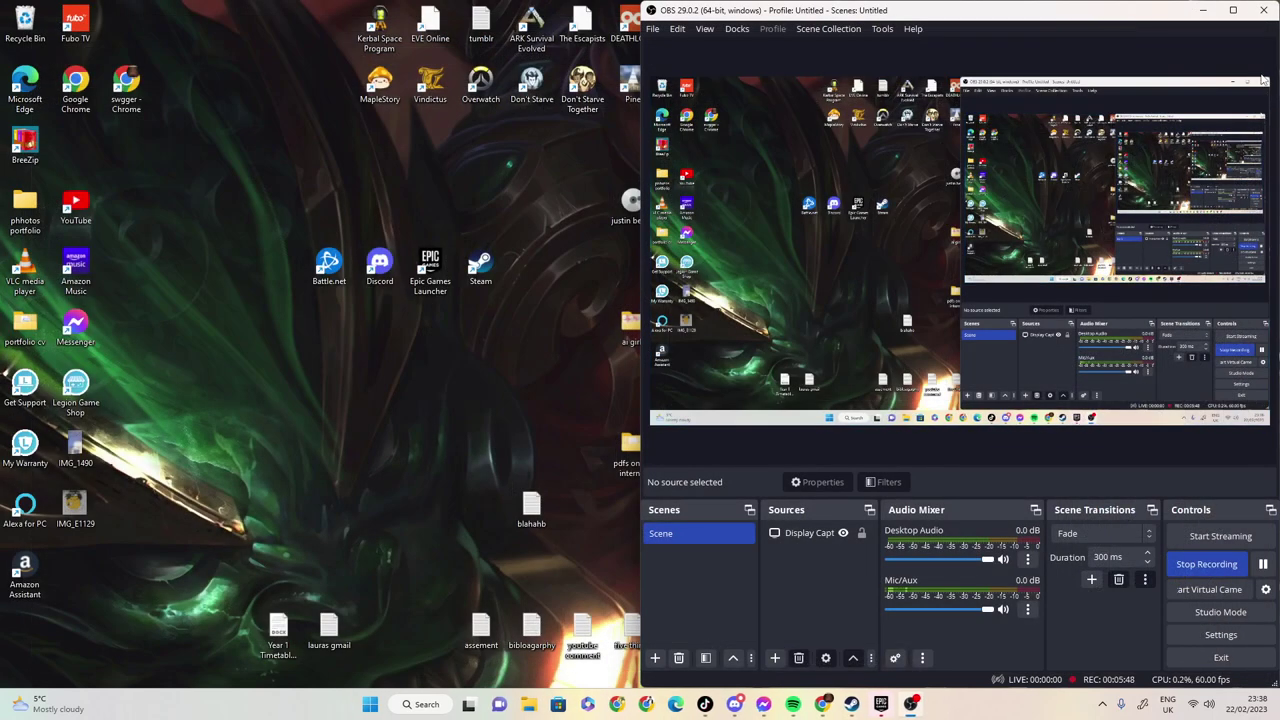